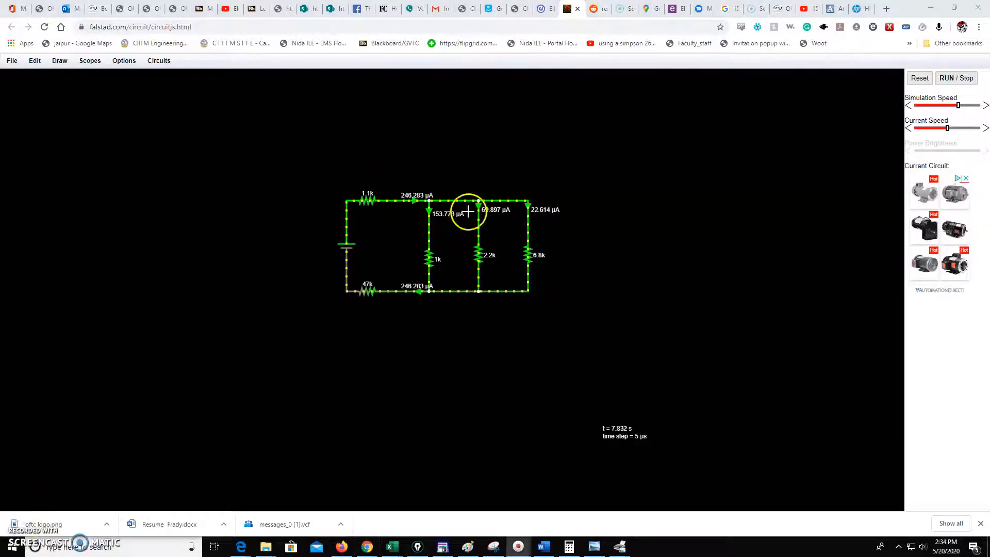
Step: Raise the current-flow animation speed of the simulation
mouse_move(429, 199)
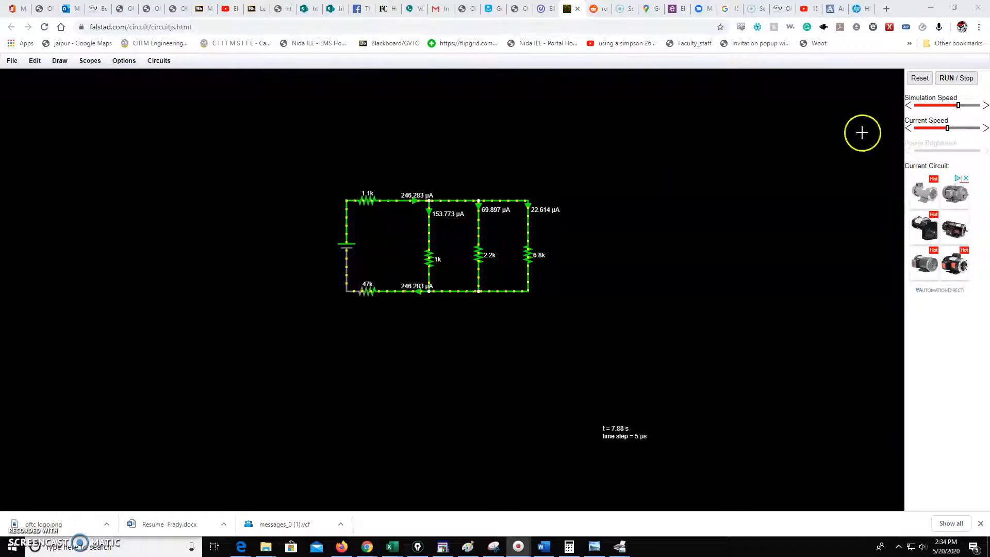
left_click_drag(949, 130, 957, 130)
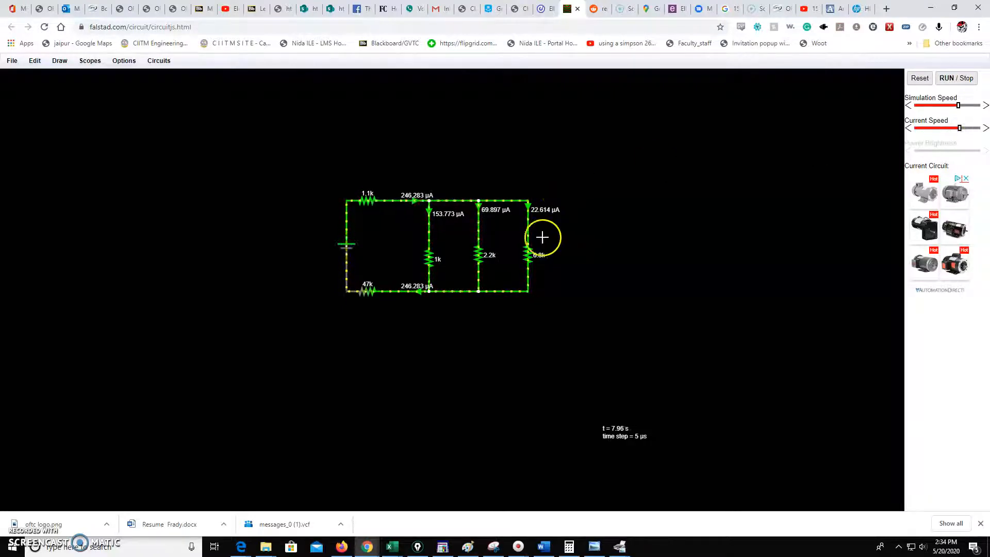
Step: Examine the branch currents shown through each resistor of the circuit
mouse_move(477, 256)
mouse_move(426, 284)
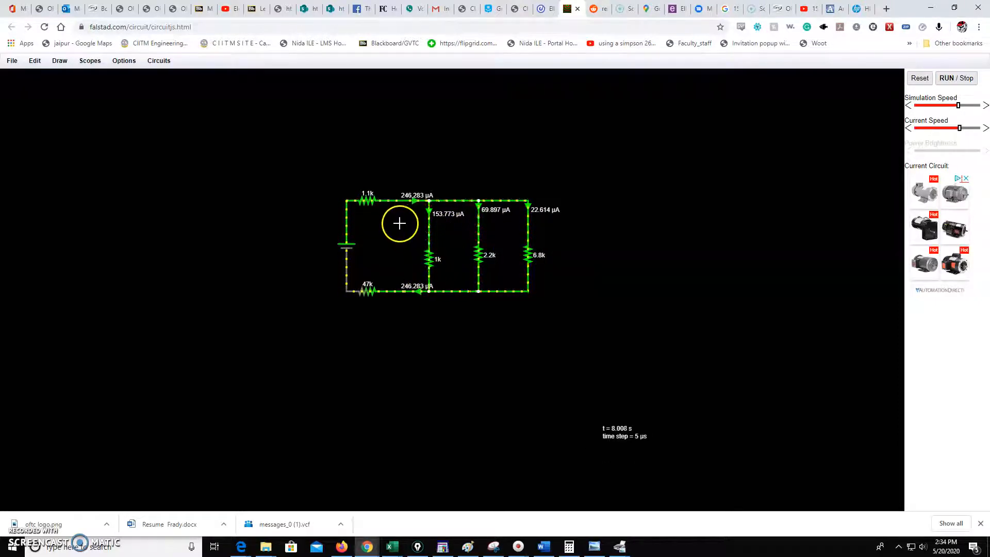
mouse_move(367, 203)
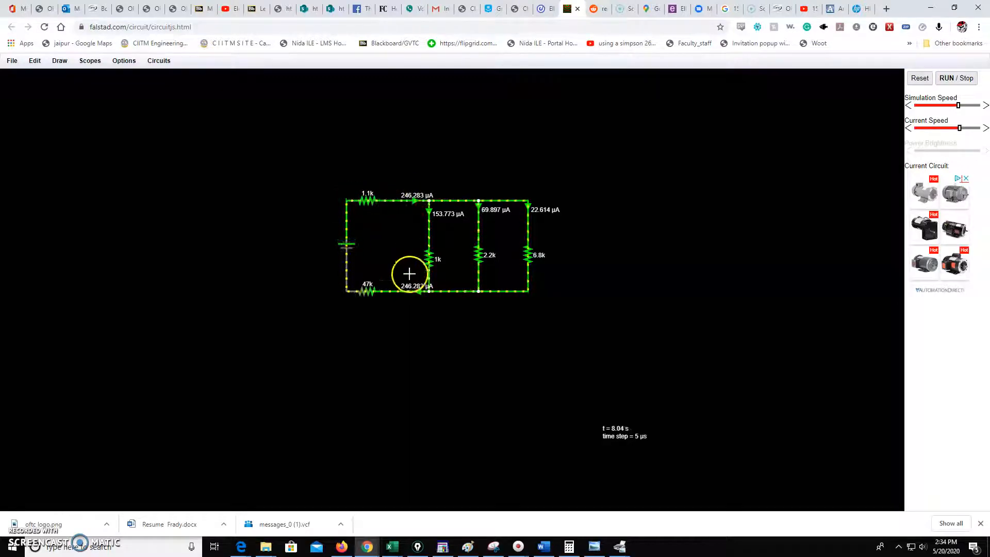
mouse_move(375, 293)
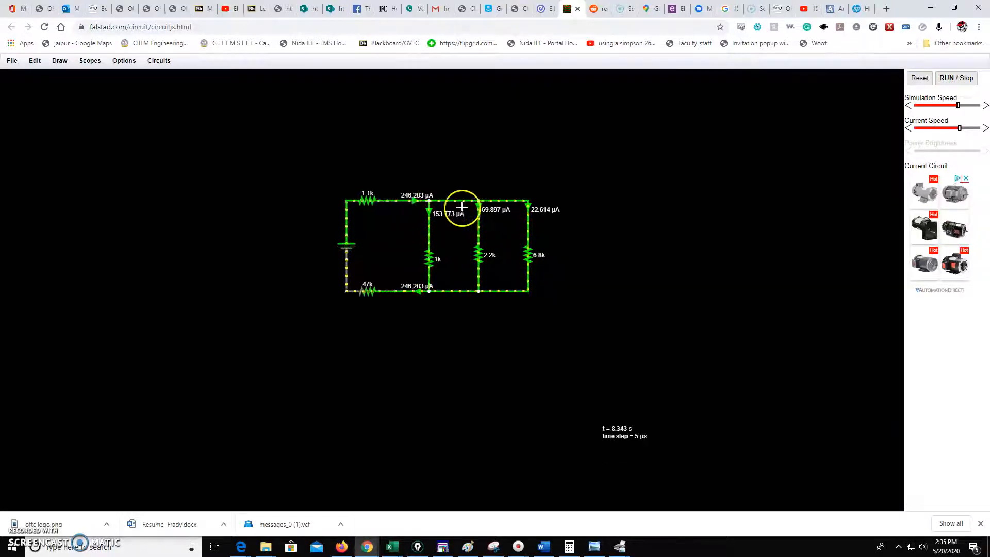
mouse_move(428, 206)
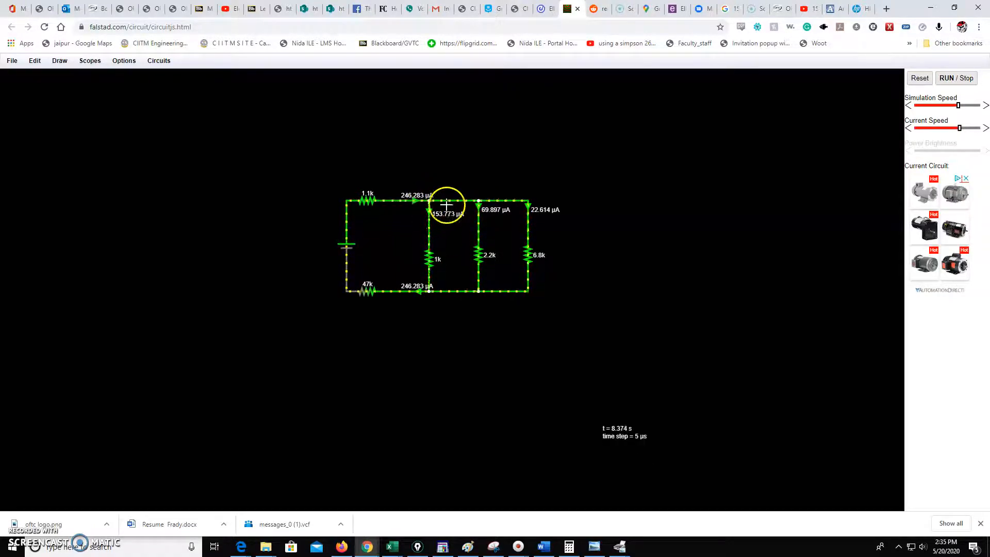
mouse_move(479, 229)
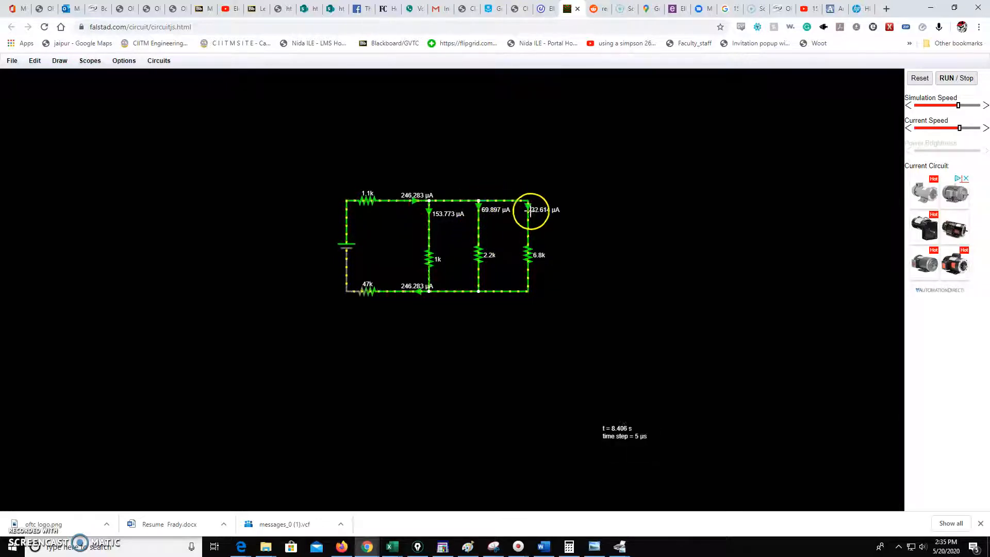
mouse_move(526, 237)
left_click(421, 215)
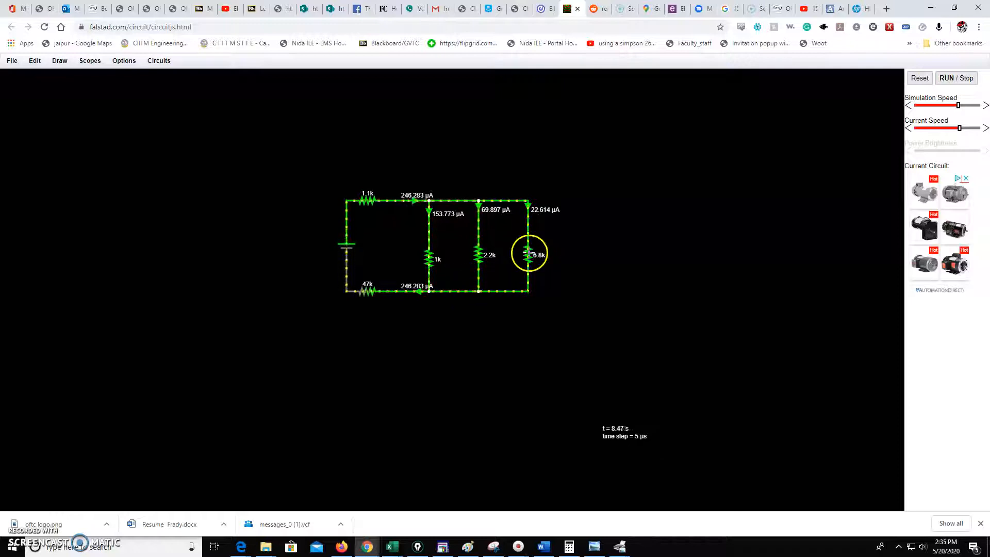
left_click(438, 197)
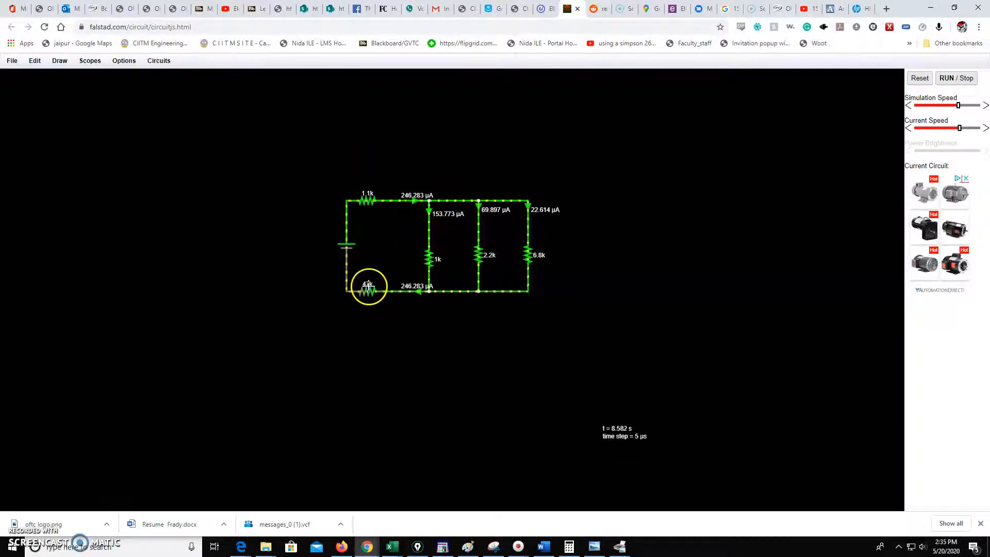
Step: Edit the 47k resistor in the lower wire and set its resistance to 4.7k
right_click(367, 284)
left_click(366, 290)
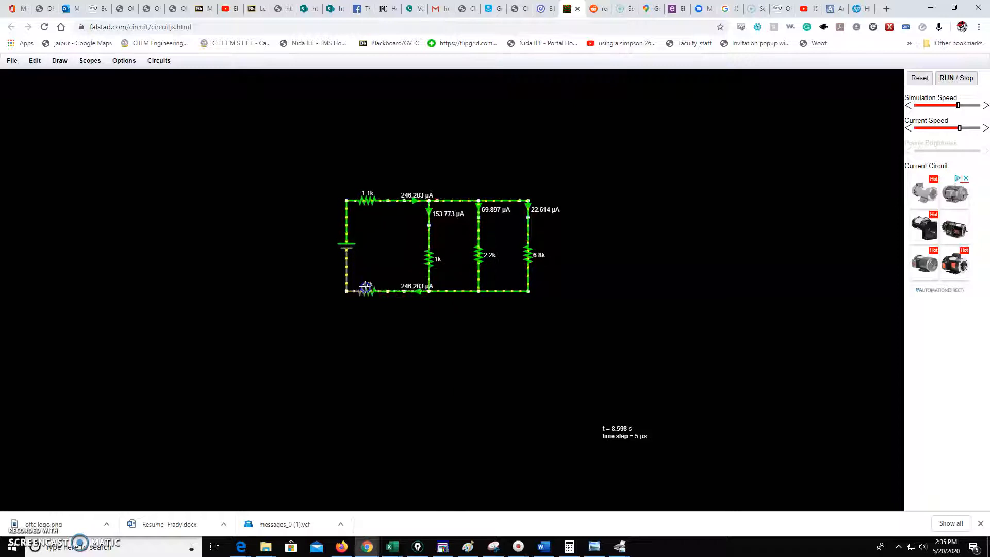
right_click(366, 290)
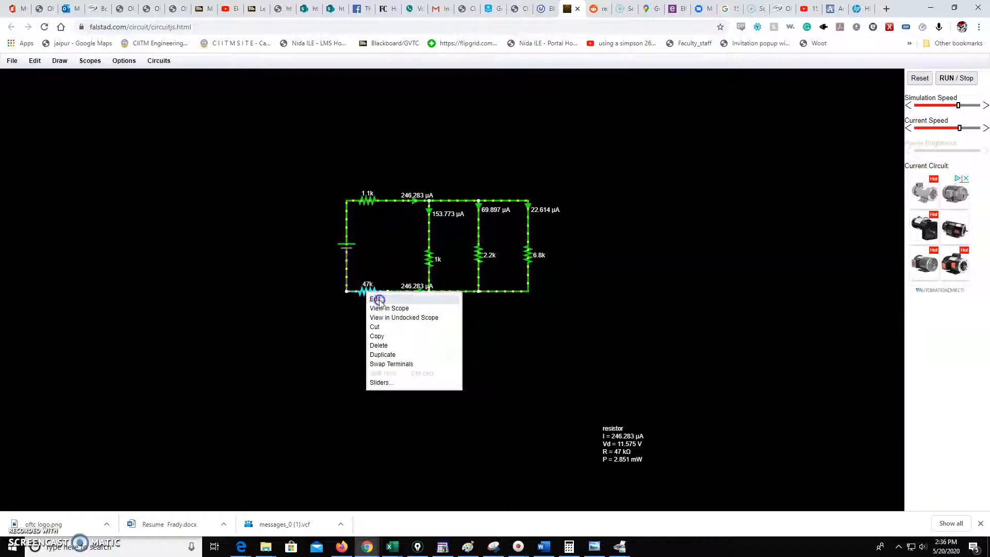
left_click(376, 295)
double_click(455, 279)
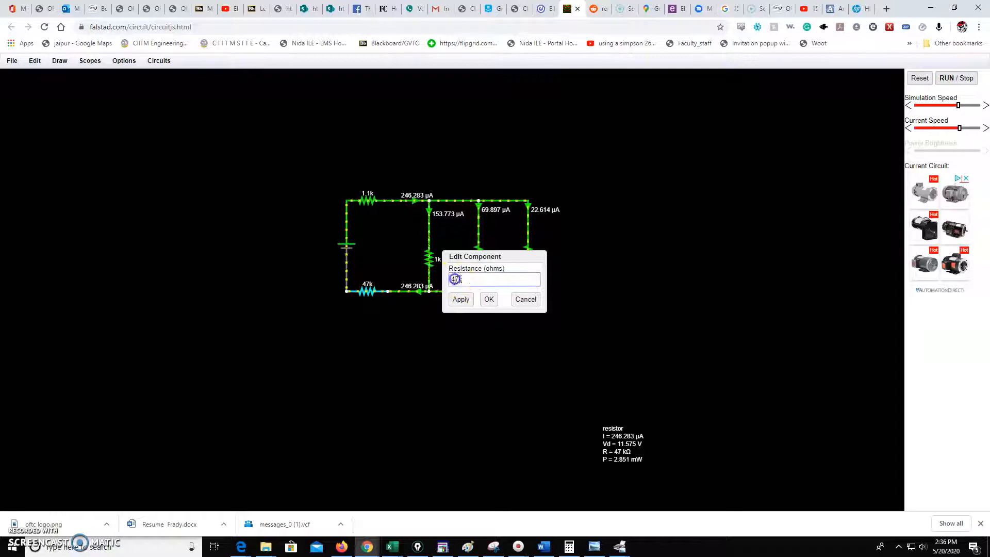
type("4.7k")
key("Return")
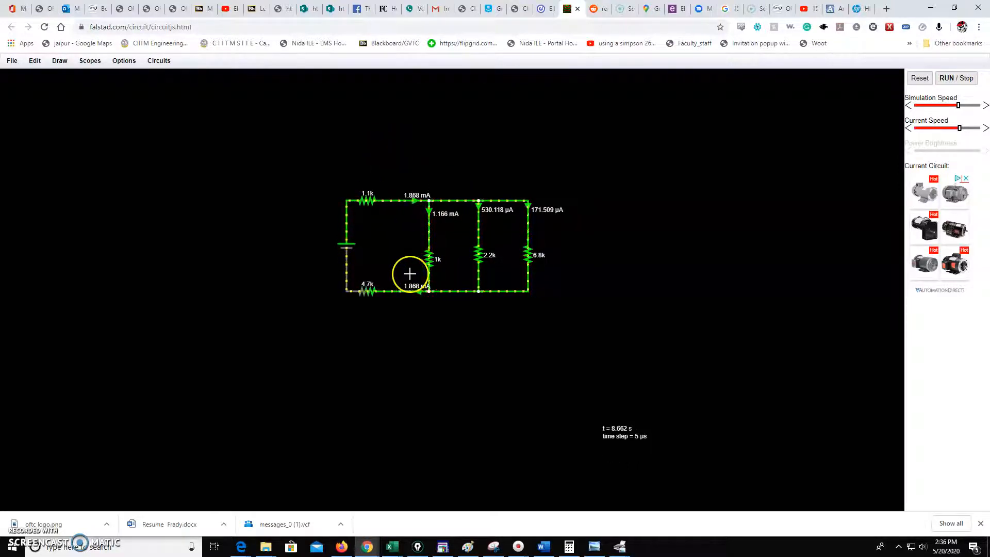
Step: Reduce the current-flow animation speed slightly
left_click_drag(959, 128, 953, 129)
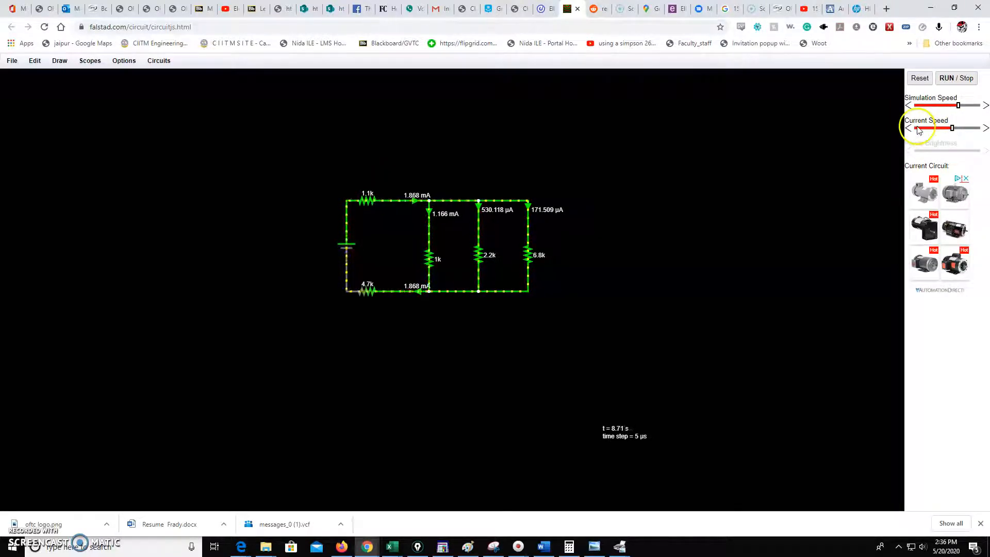
left_click_drag(952, 127, 953, 127)
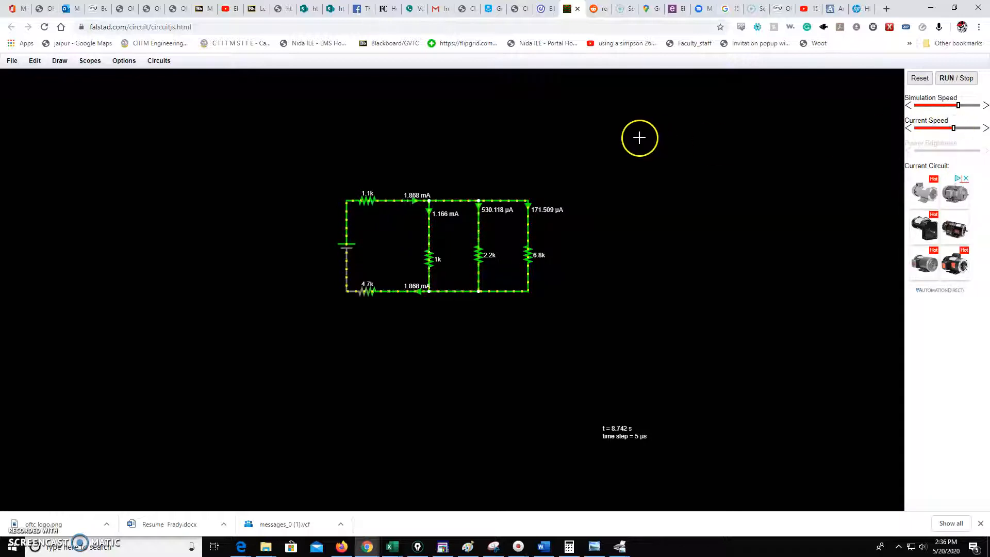
Step: Open the battery's component settings to check its voltage, then cancel without changes
right_click(360, 242)
left_click(363, 253)
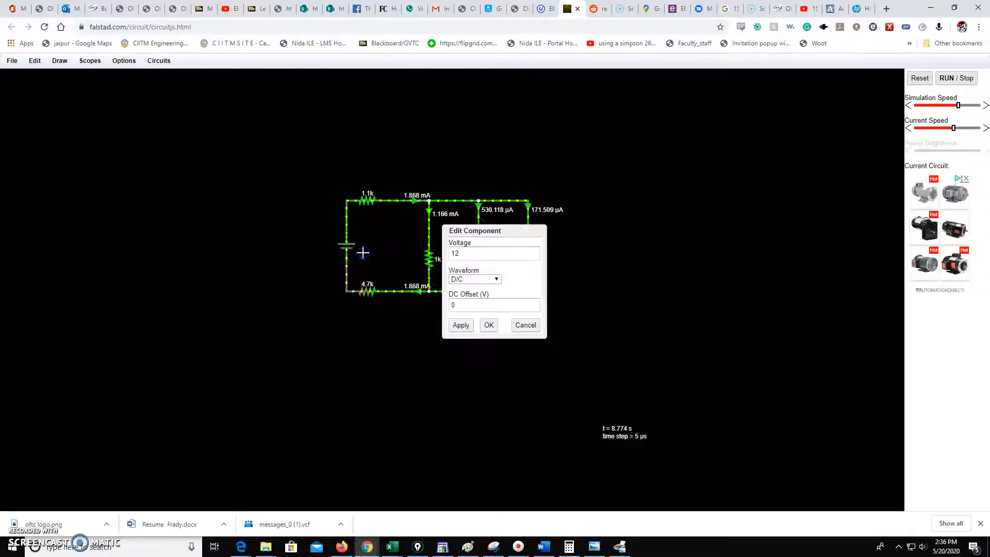
left_click(520, 324)
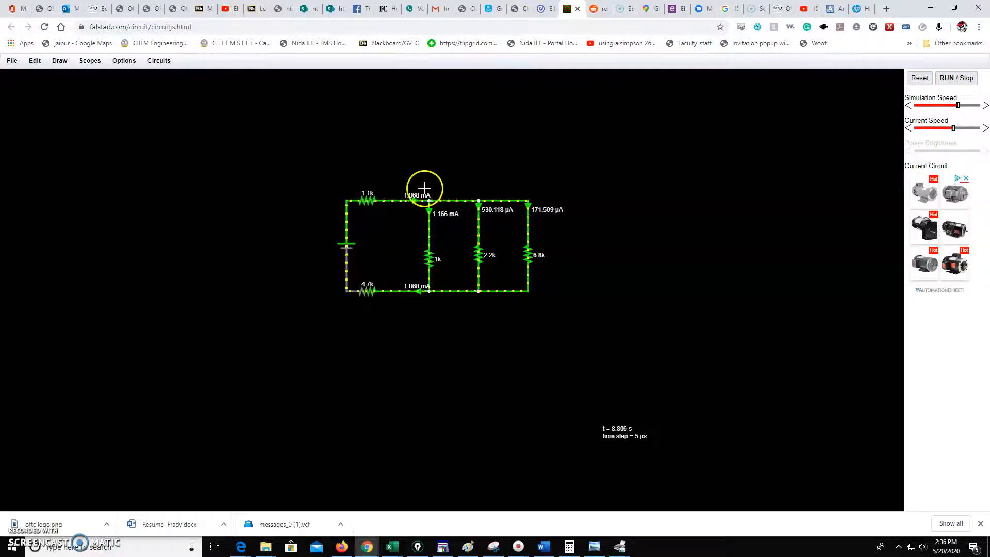
Step: Switch to Calculator, divide 12 by 1.868, and write RT = 6.42K as an on-screen note
left_click(569, 546)
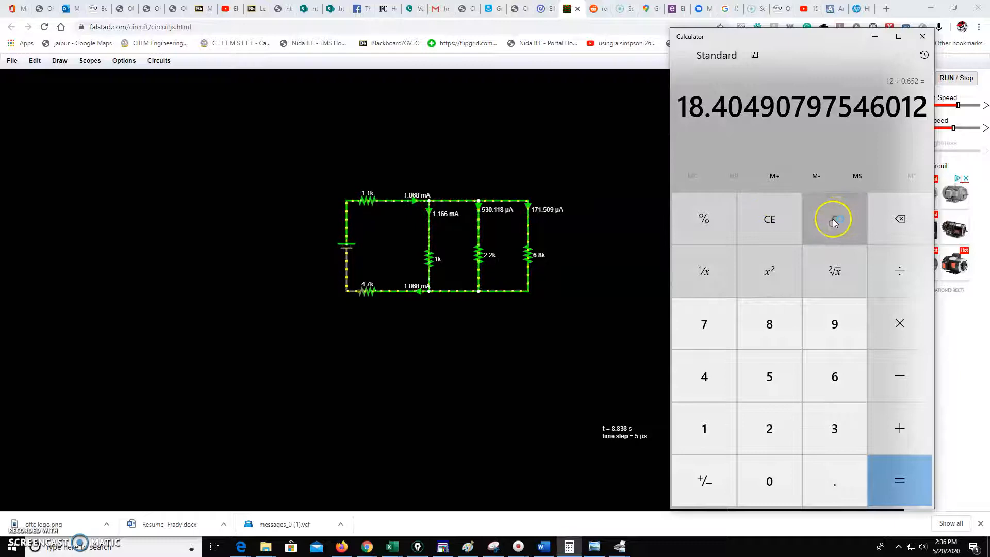
left_click(836, 218)
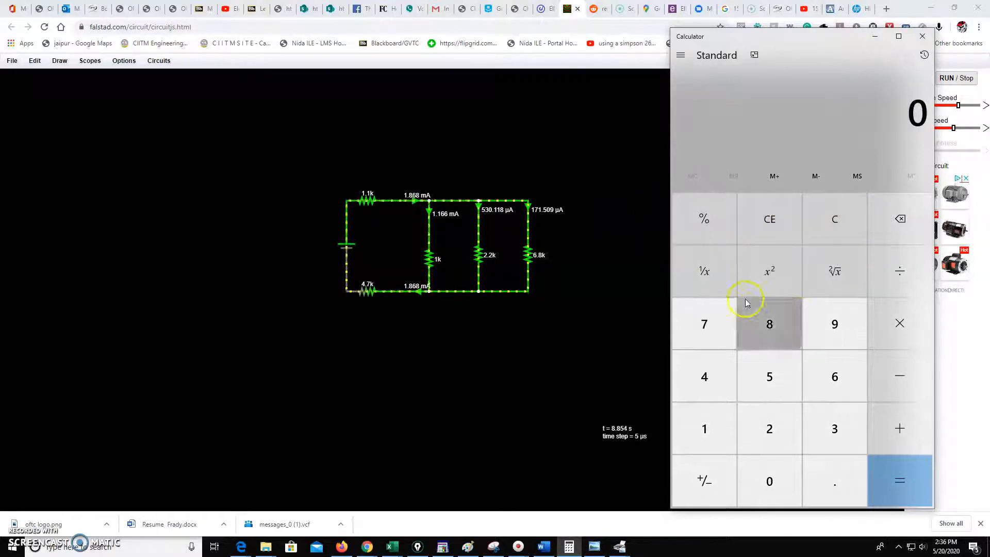
left_click(703, 439)
left_click(772, 428)
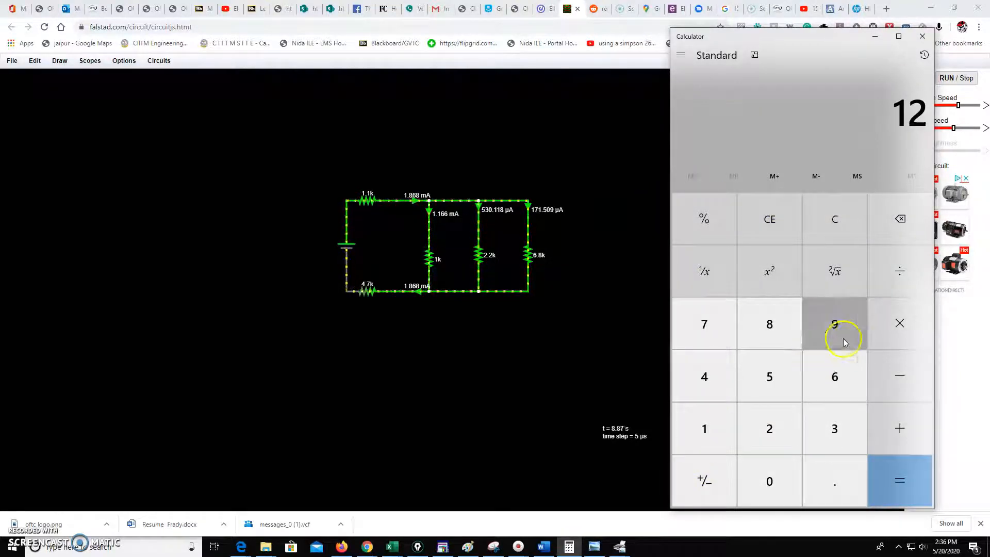
left_click(914, 280)
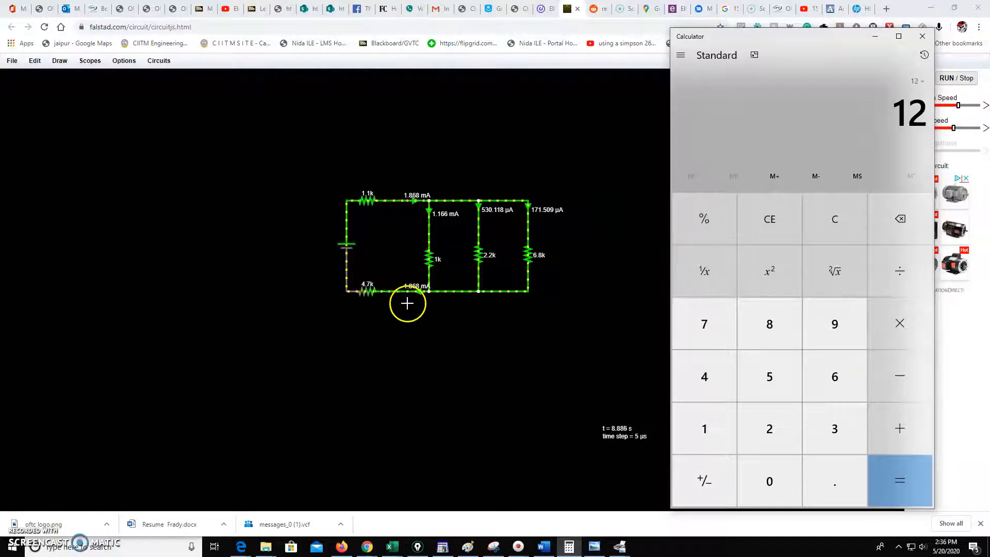
left_click(713, 432)
left_click(836, 478)
left_click(769, 332)
left_click(820, 364)
left_click(773, 330)
left_click(896, 474)
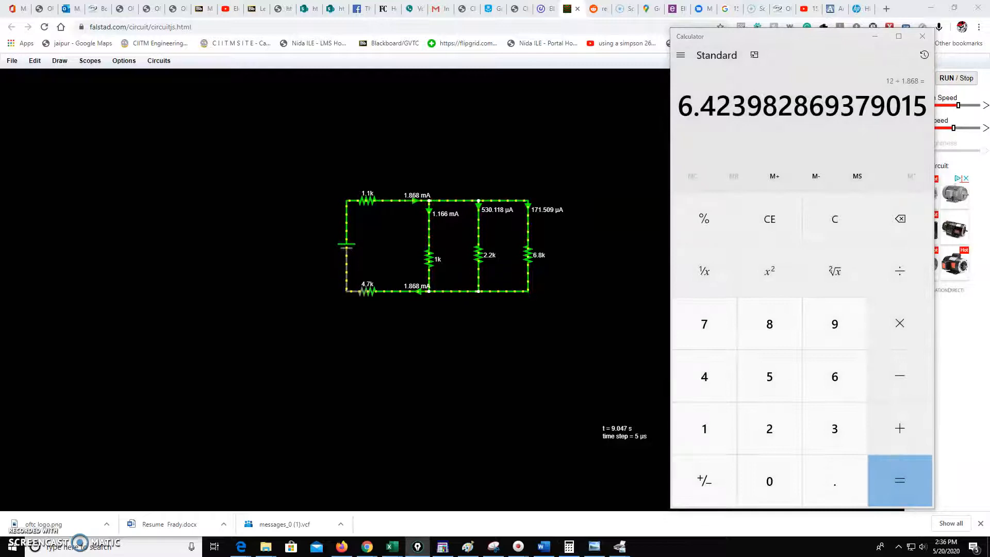
mouse_move(38, 83)
left_mouse_down()
mouse_move(31, 106)
mouse_move(31, 84)
mouse_move(42, 106)
mouse_move(55, 97)
mouse_move(50, 109)
mouse_move(110, 96)
mouse_move(112, 113)
mouse_move(124, 93)
mouse_move(128, 110)
mouse_move(144, 96)
mouse_move(140, 112)
mouse_move(142, 102)
mouse_move(149, 113)
left_mouse_up()
left_click(98, 110)
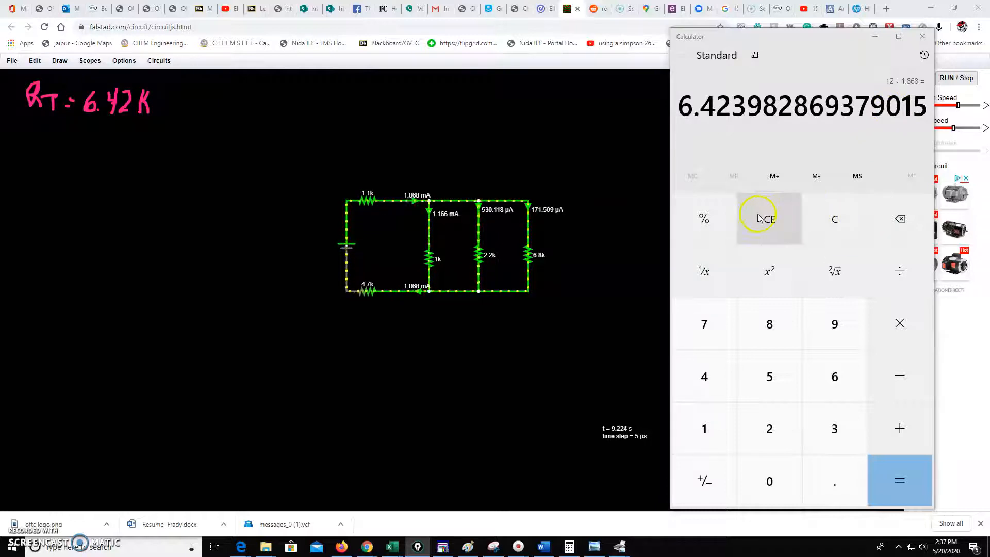
Step: Calculate the reciprocal of 1/1 + 1/2.2 + 1/6.8 and write ||Br = 0.62K as an on-screen note
left_click(835, 219)
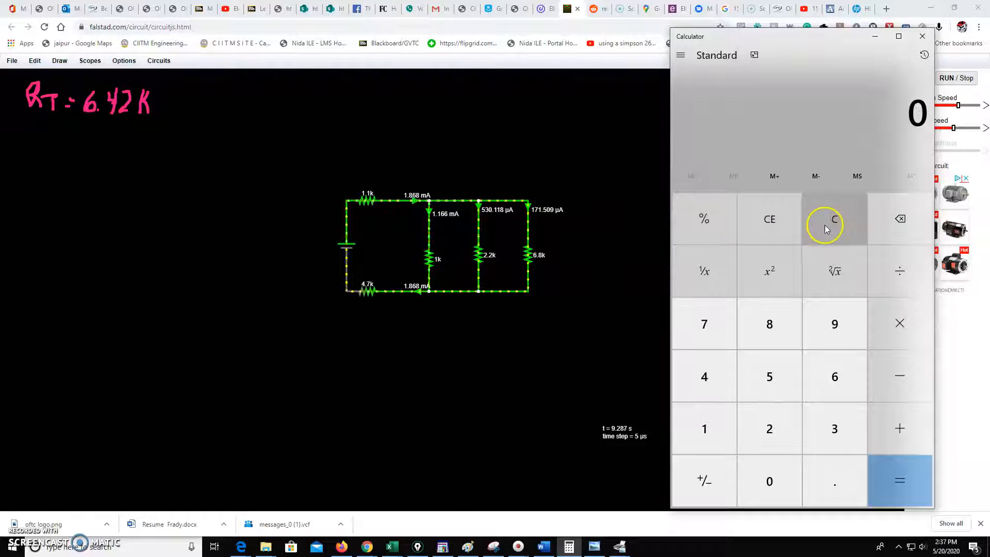
left_click(703, 427)
left_click(705, 267)
left_click(900, 428)
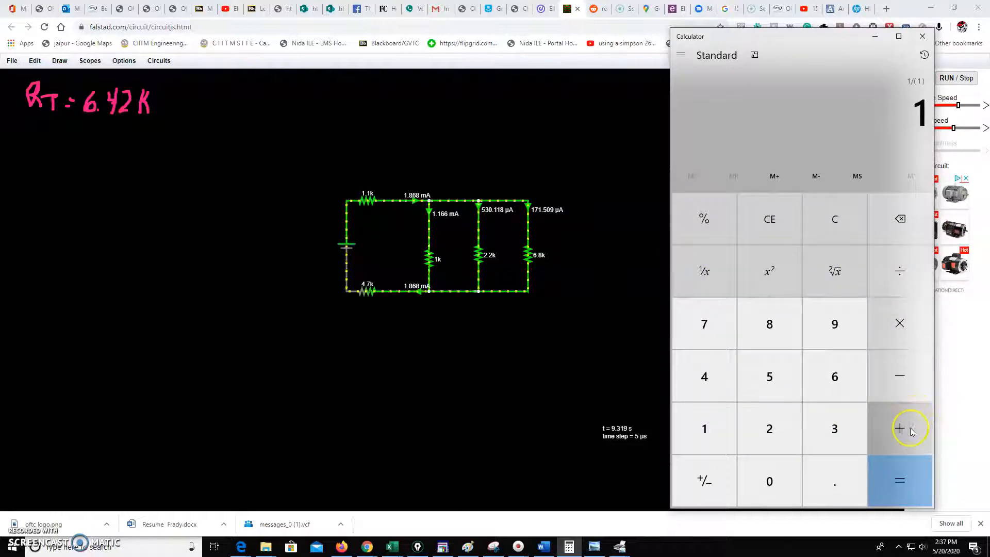
left_click(779, 431)
left_click(833, 474)
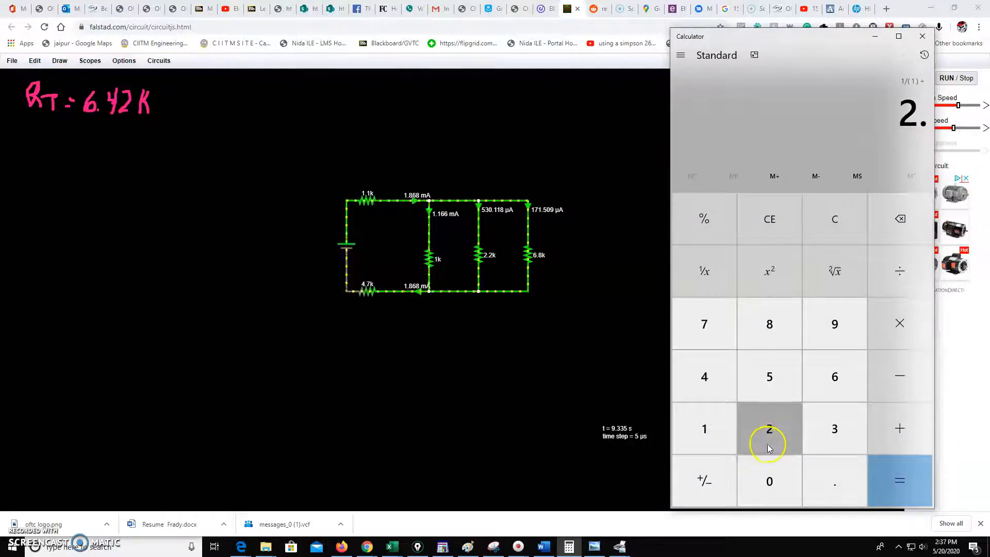
left_click(767, 436)
left_click(699, 285)
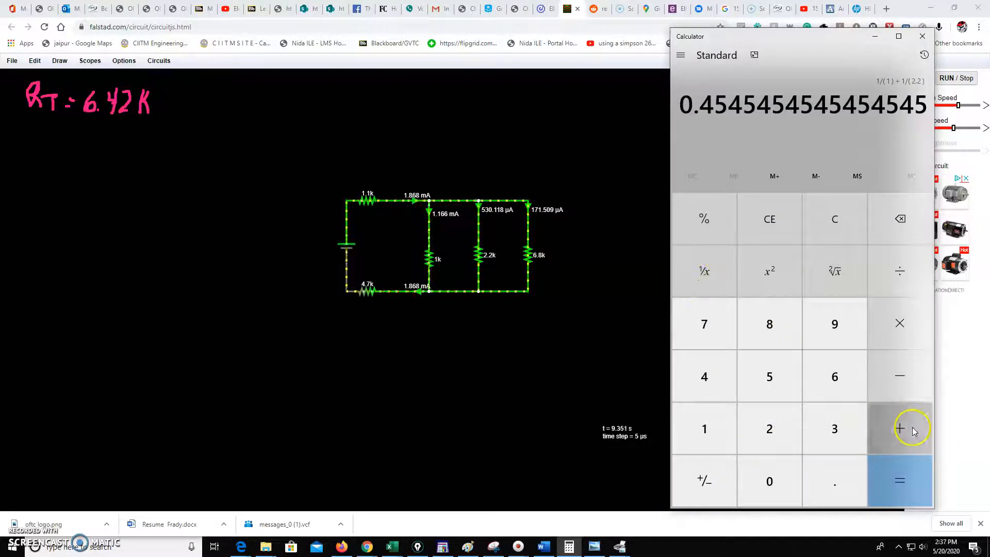
left_click(906, 427)
left_click(832, 381)
left_click(830, 466)
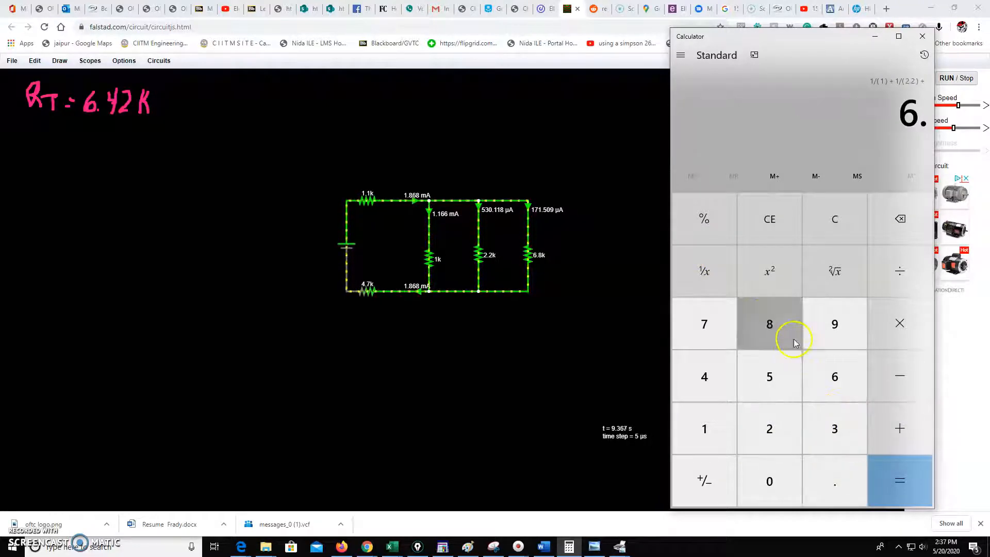
left_click(786, 334)
left_click(721, 280)
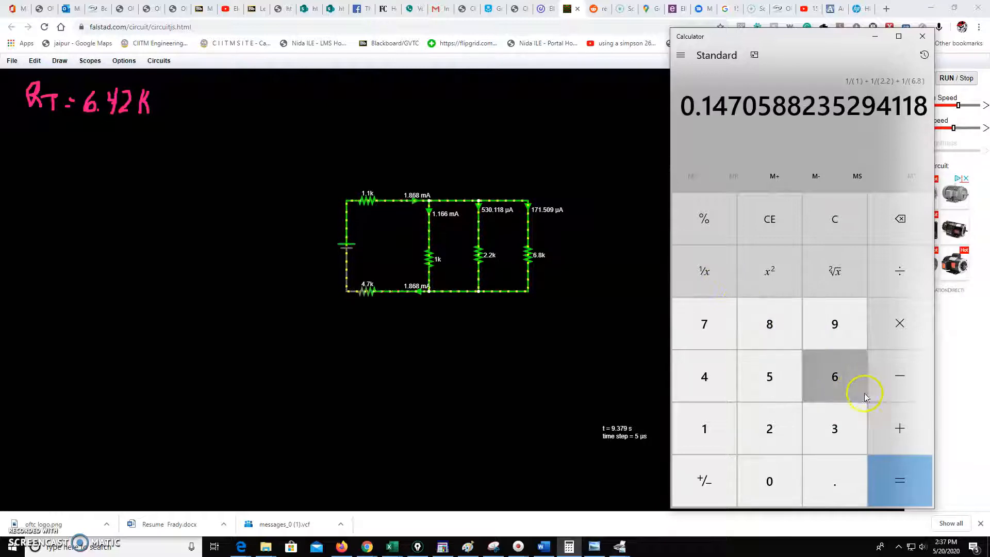
left_click(892, 466)
left_click(711, 286)
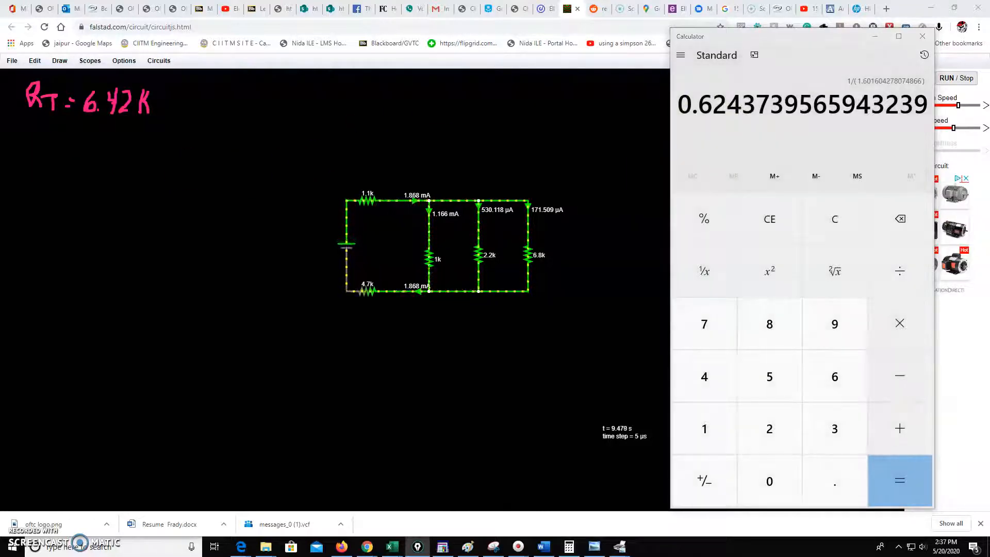
mouse_move(23, 144)
left_mouse_down()
mouse_move(23, 164)
mouse_move(32, 164)
mouse_move(59, 146)
mouse_move(64, 159)
mouse_move(126, 141)
mouse_move(206, 149)
left_mouse_up()
left_click(139, 150)
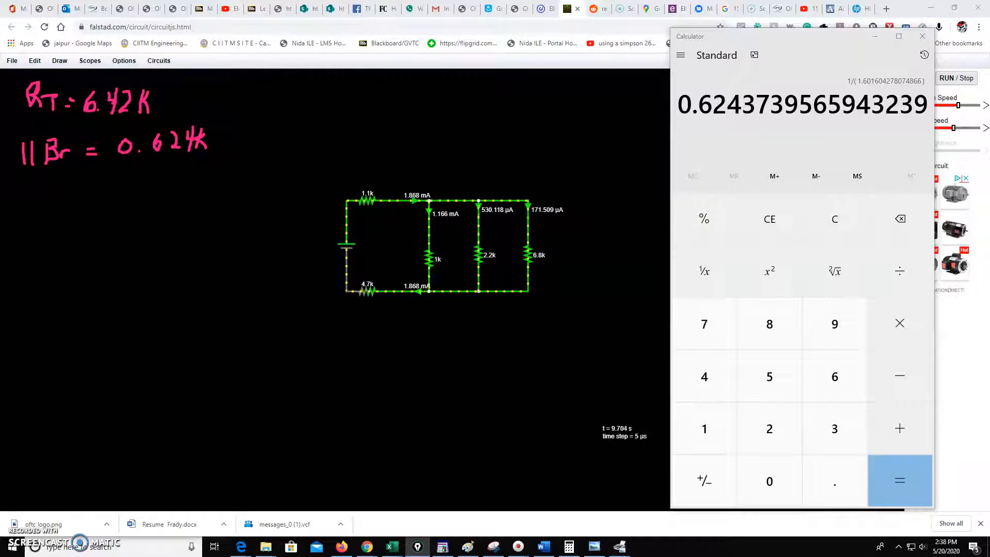
Step: Clear the calculator and add 0.624 + 1.1 + 4.7 to get the total resistance
mouse_move(367, 201)
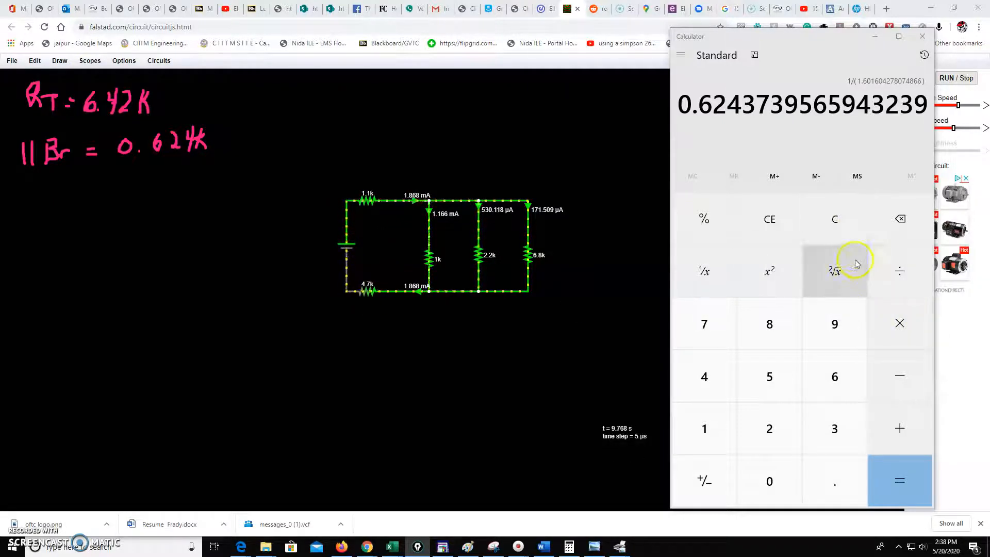
left_click(816, 244)
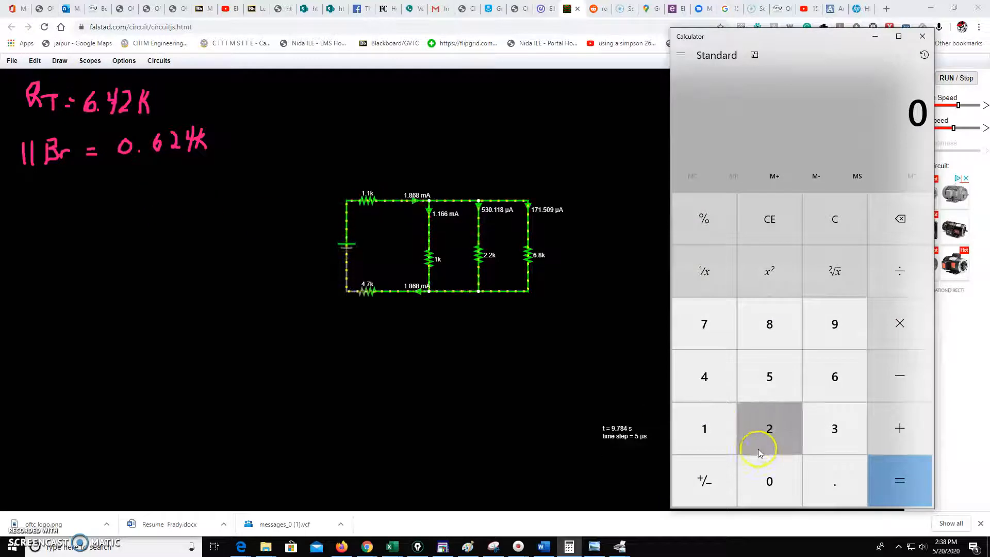
left_click(825, 476)
left_click(834, 377)
left_click(784, 431)
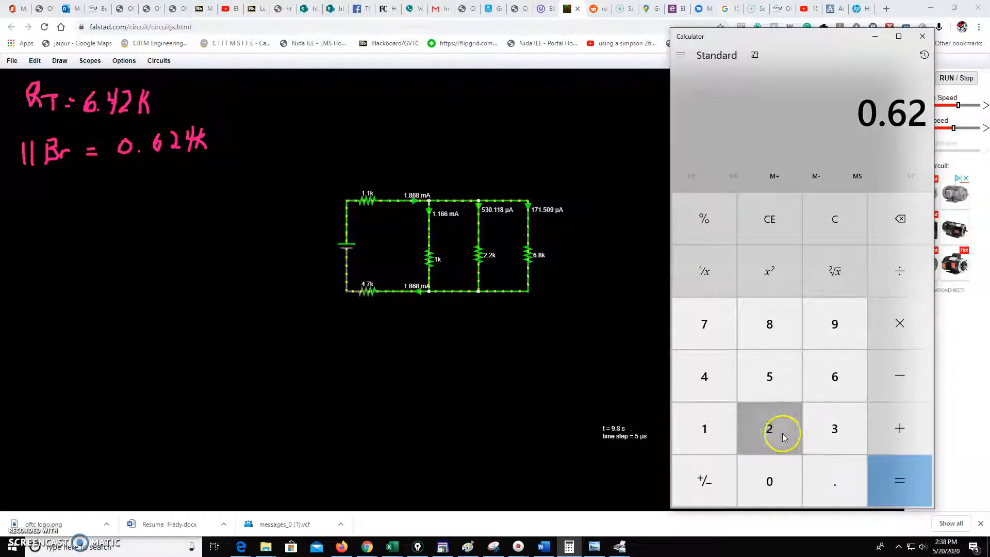
left_click(704, 376)
left_click(898, 426)
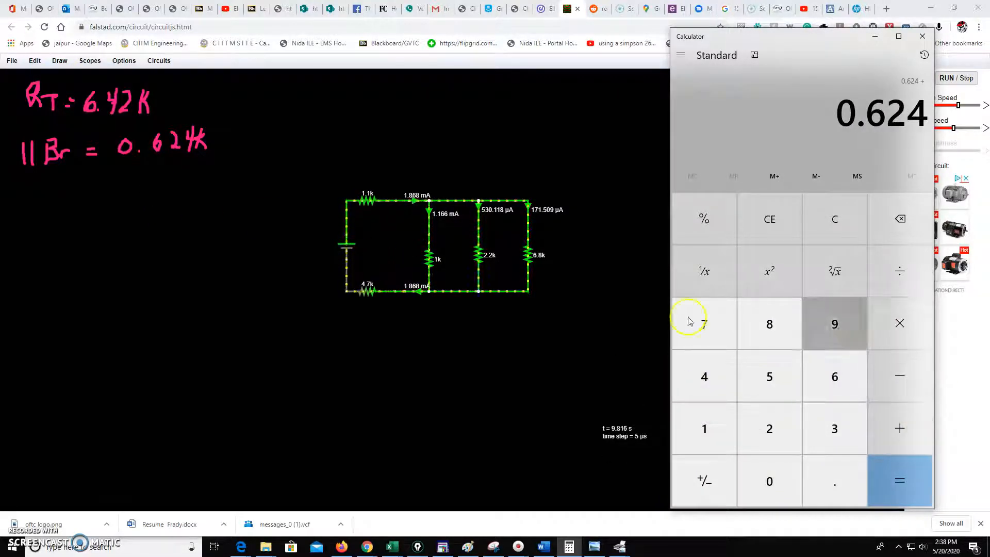
left_click(716, 419)
left_click(840, 470)
left_click(694, 426)
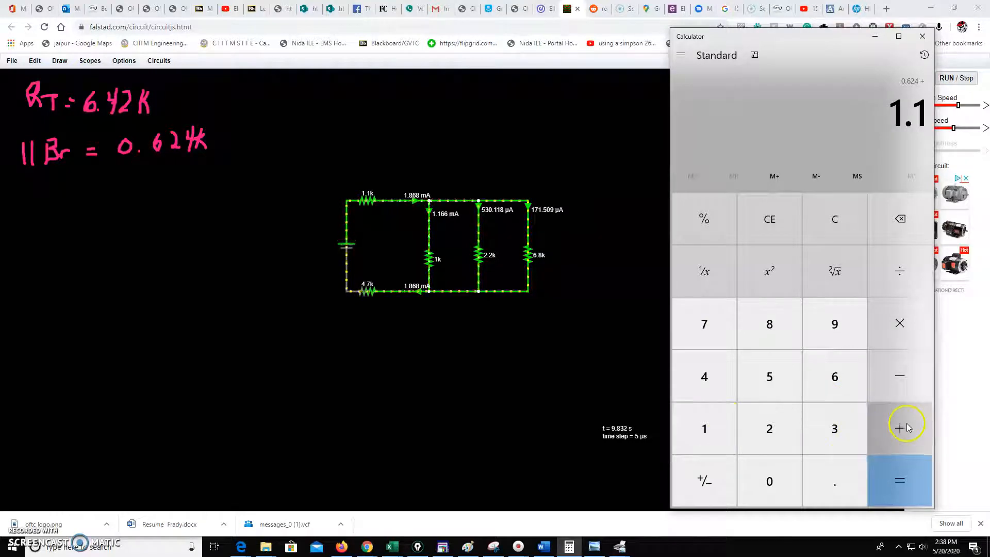
left_click(902, 427)
left_click(704, 376)
left_click(833, 465)
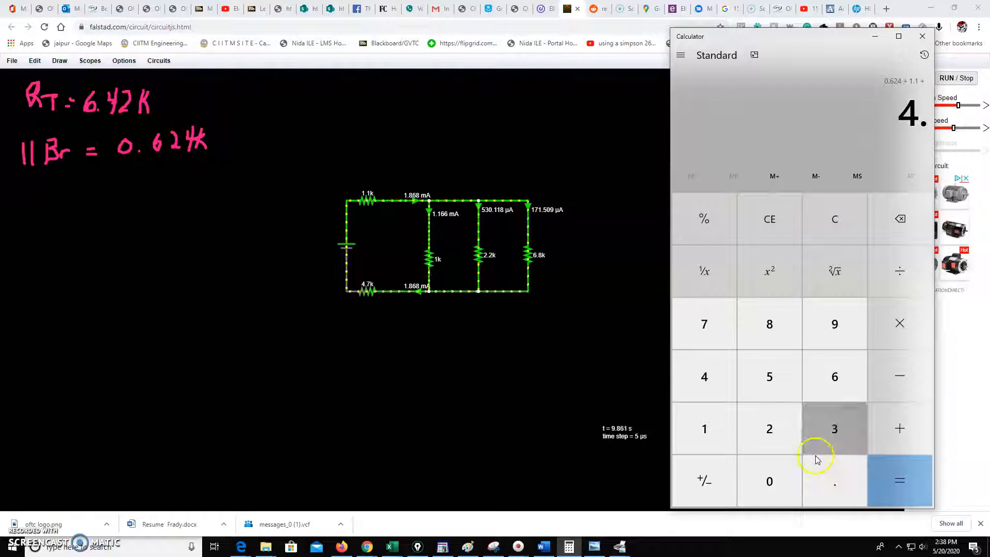
left_click(704, 339)
left_click(905, 471)
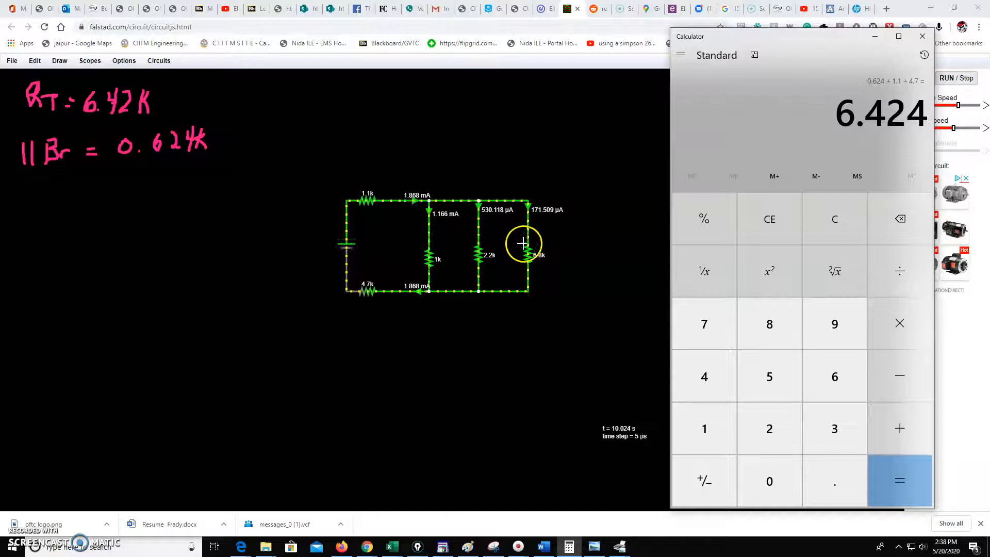
Step: Switch back to the simulator and place three vertical 1k resistors side by side below the circuit
mouse_move(527, 244)
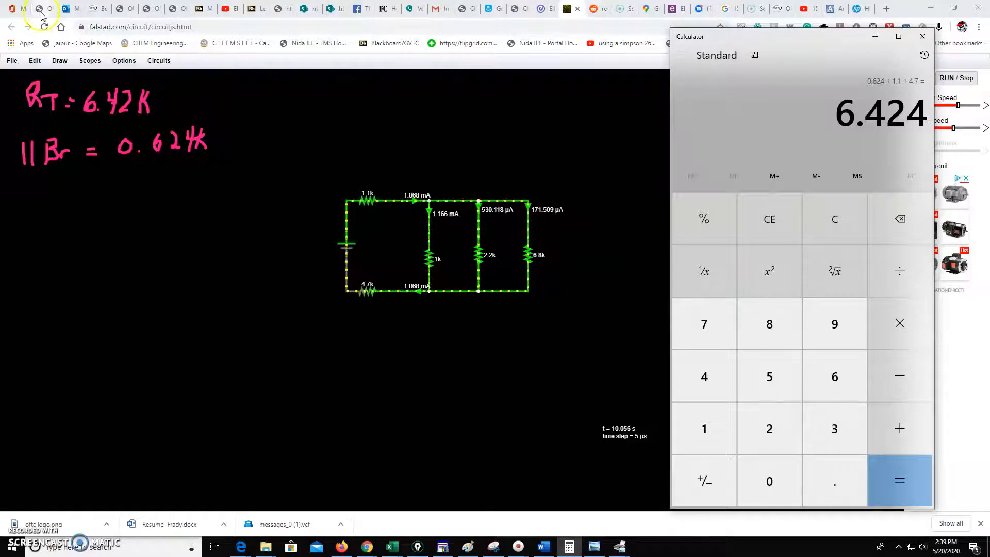
left_click(65, 62)
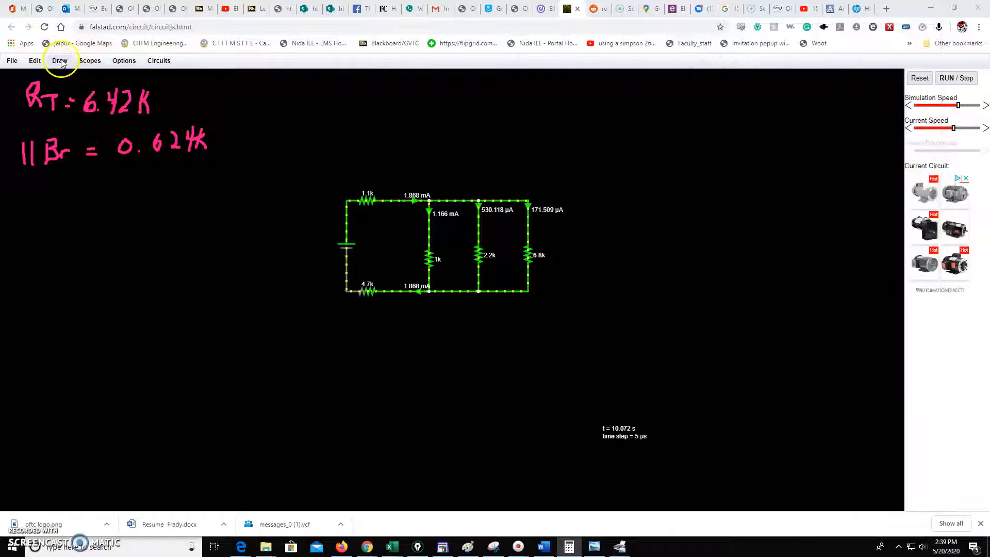
left_click(79, 86)
left_click_drag(446, 333, 442, 400)
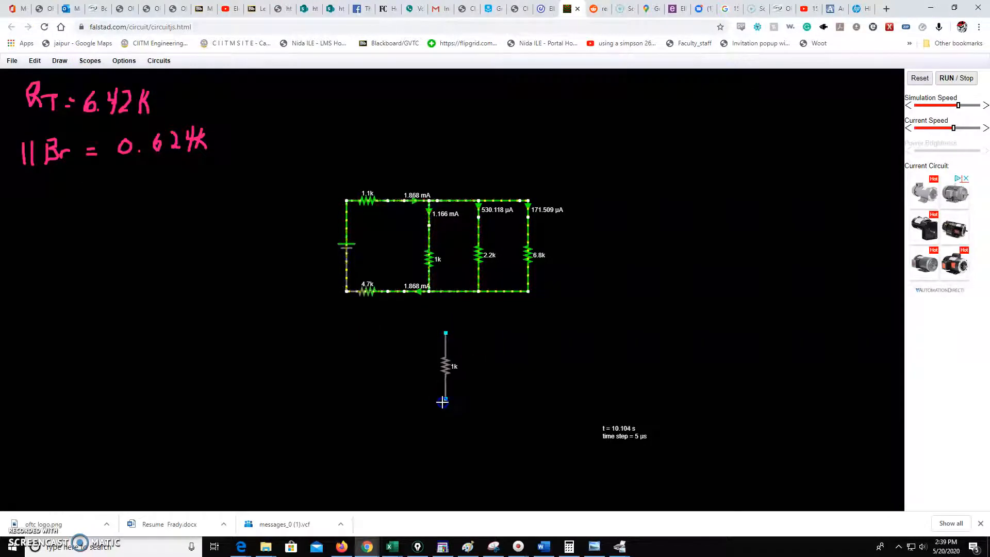
left_click_drag(475, 331, 503, 398)
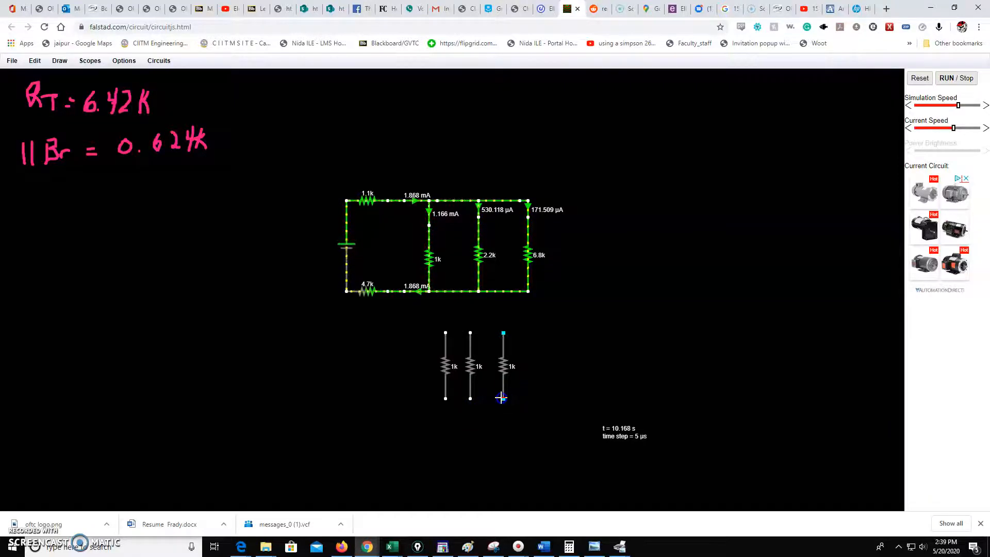
Step: Add wires joining the tops and the bottoms of the three new resistors in parallel
left_click(60, 60)
left_click(69, 75)
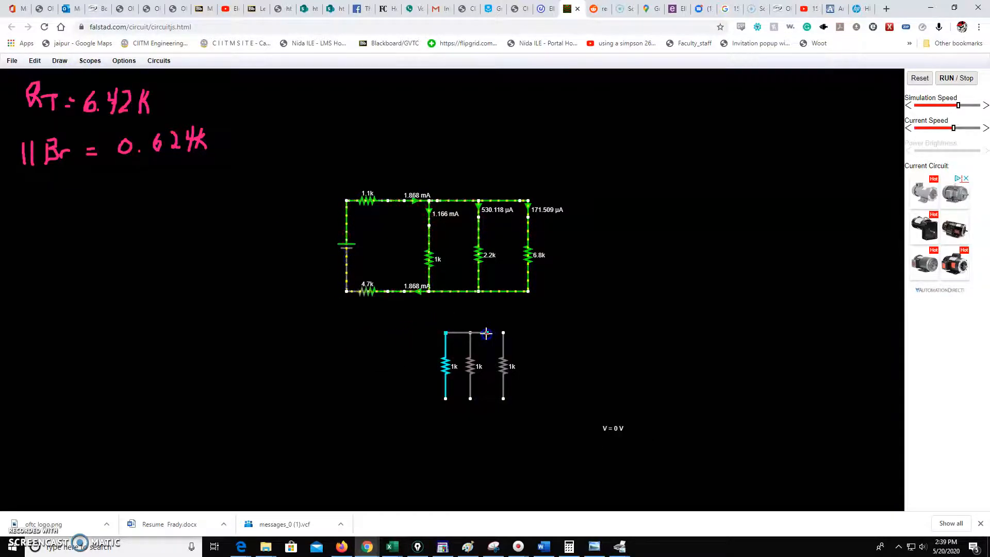
left_click_drag(468, 332, 503, 332)
left_click(445, 399)
mouse_move(468, 399)
left_mouse_down()
mouse_move(507, 395)
mouse_move(470, 398)
left_mouse_up()
Step: Place an Ohmmeter vertically to the right of the three parallel resistors
left_click(60, 61)
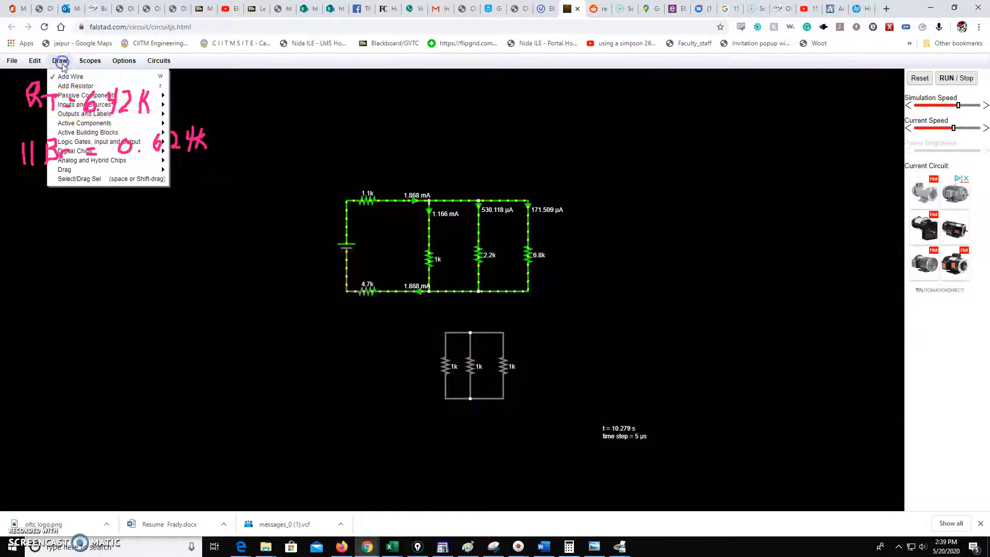
left_click(91, 106)
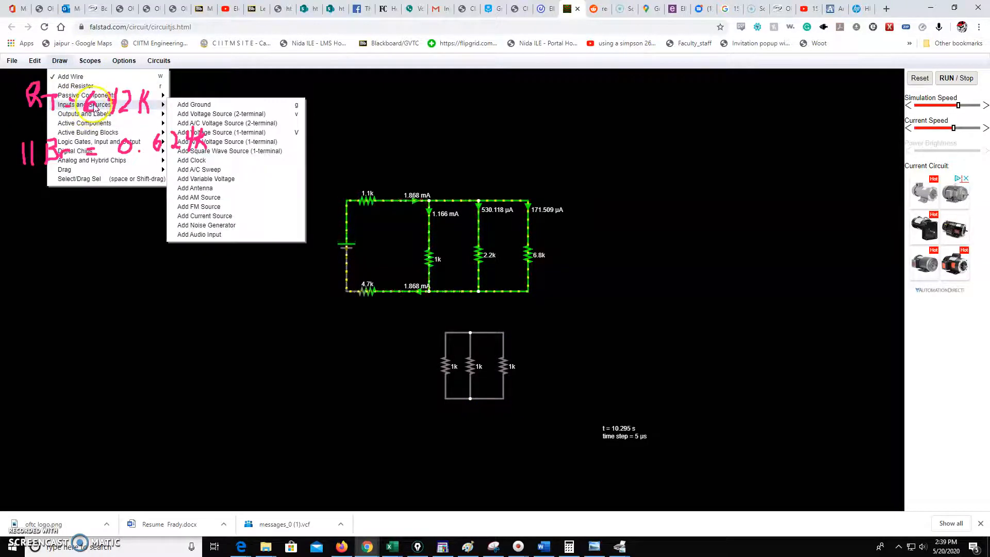
left_click(105, 98)
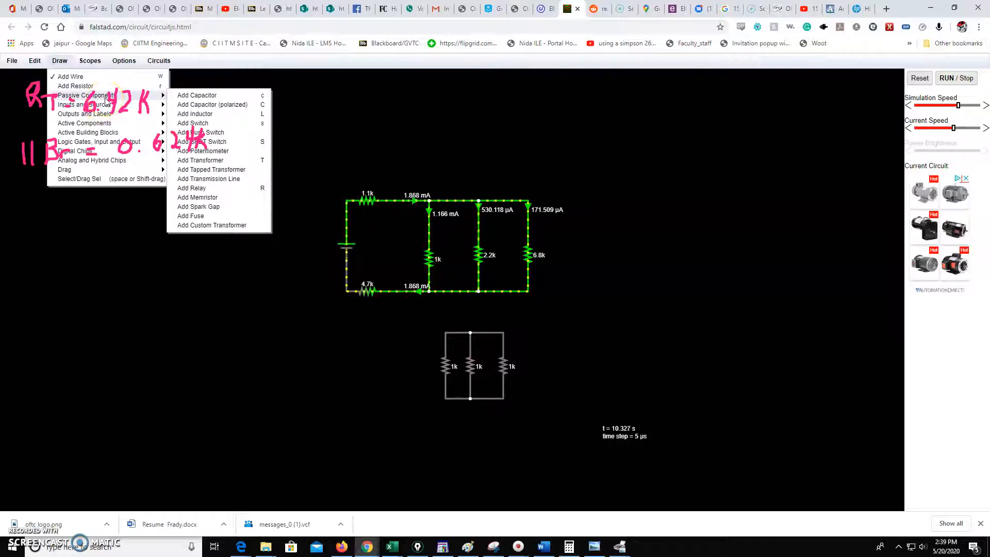
left_click(106, 114)
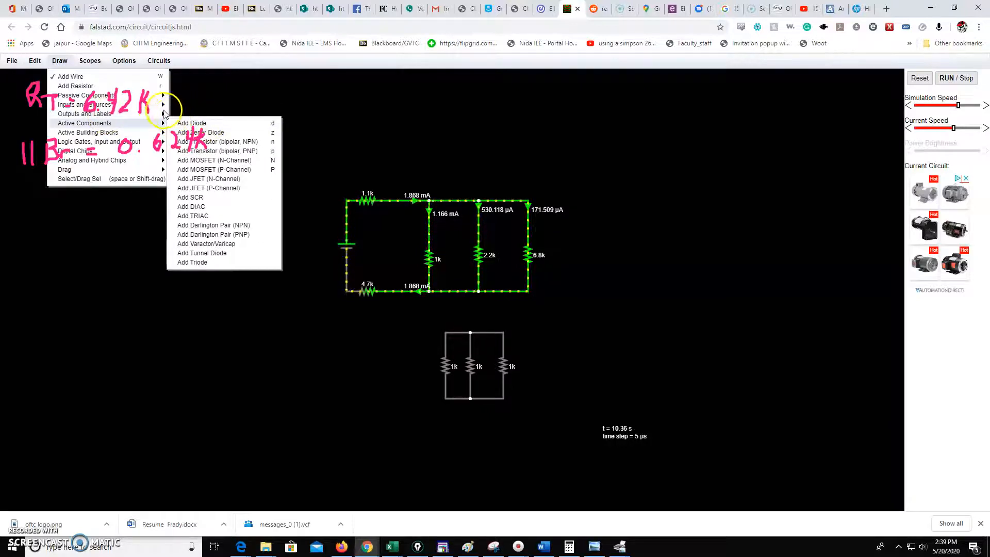
mouse_move(162, 110)
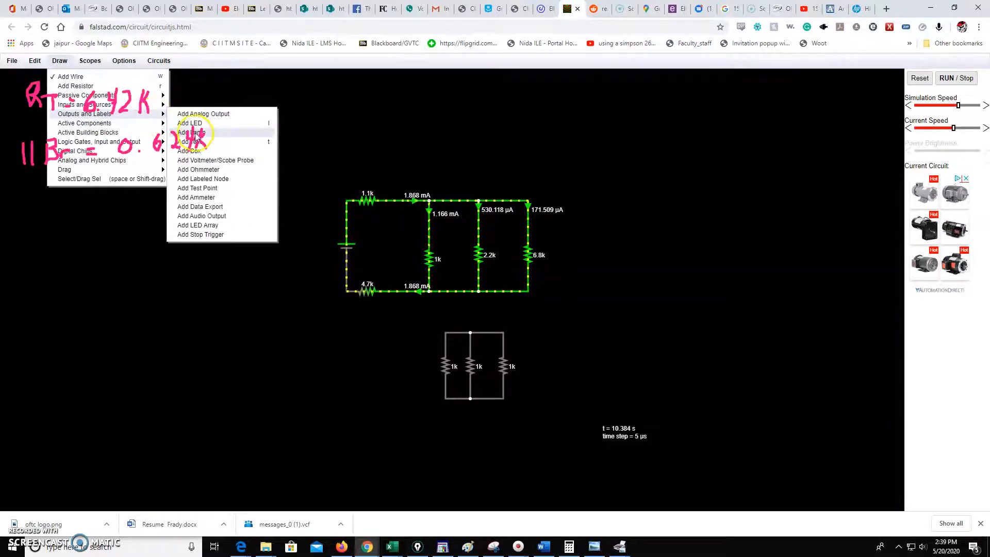
left_click(209, 169)
left_click_drag(552, 332, 553, 398)
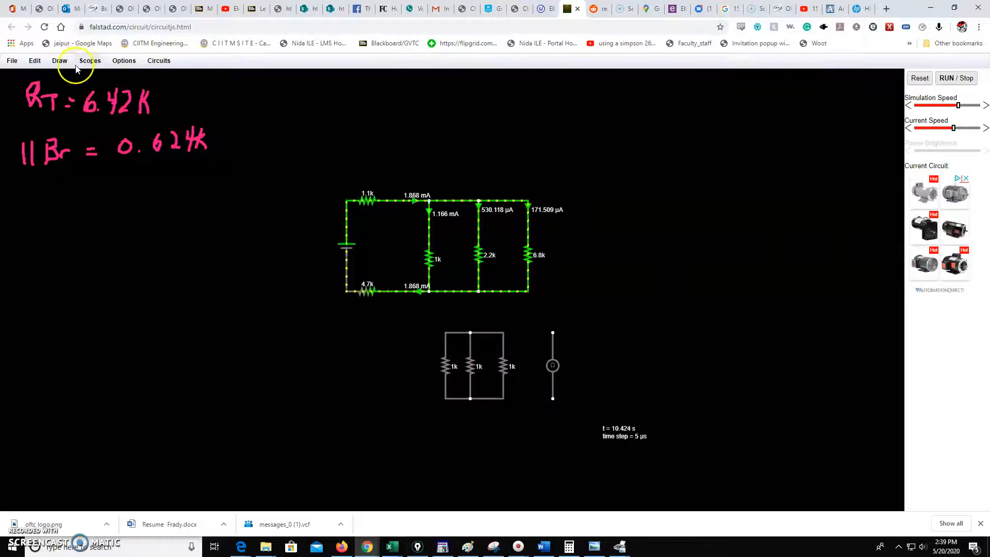
Step: Wire the ohmmeter to the top and bottom rails of the parallel resistors
left_click(60, 60)
left_click(69, 78)
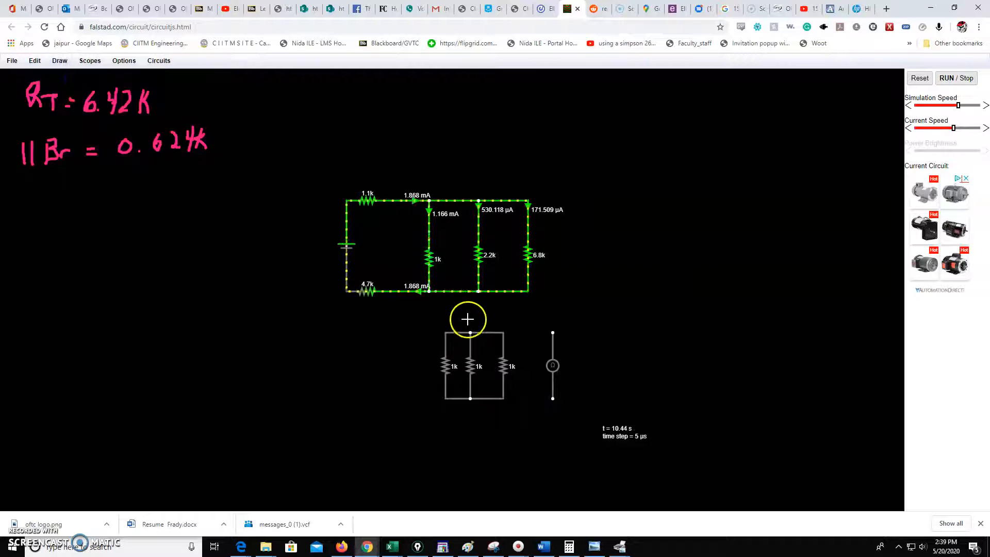
left_click_drag(502, 332, 553, 398)
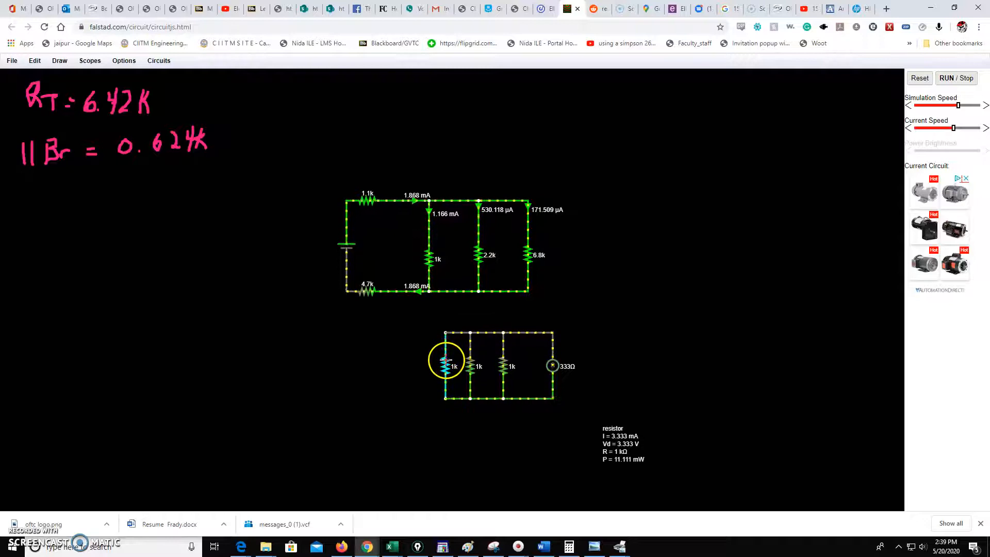
Step: Set the middle parallel resistor's resistance to 2.2k
right_click(471, 366)
left_click(484, 377)
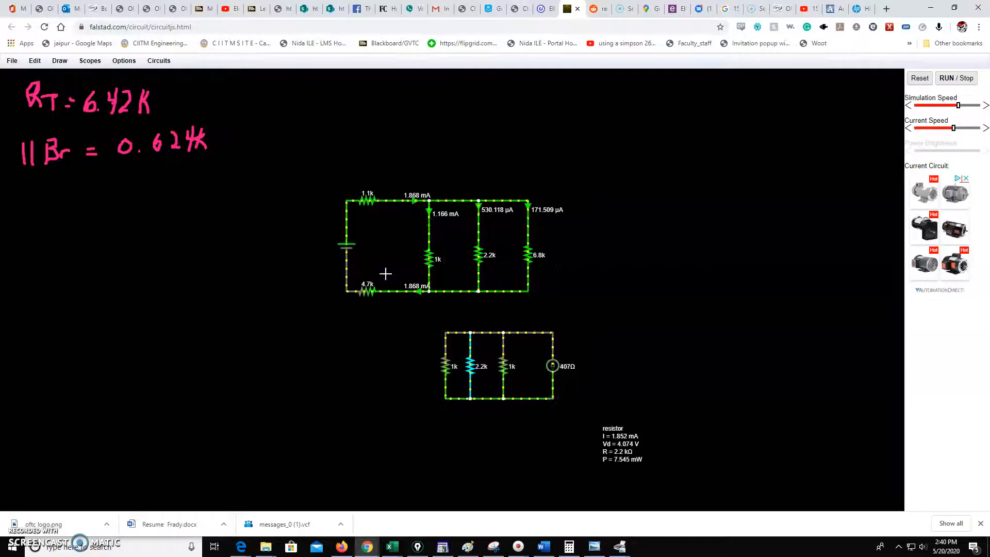
left_click(419, 313)
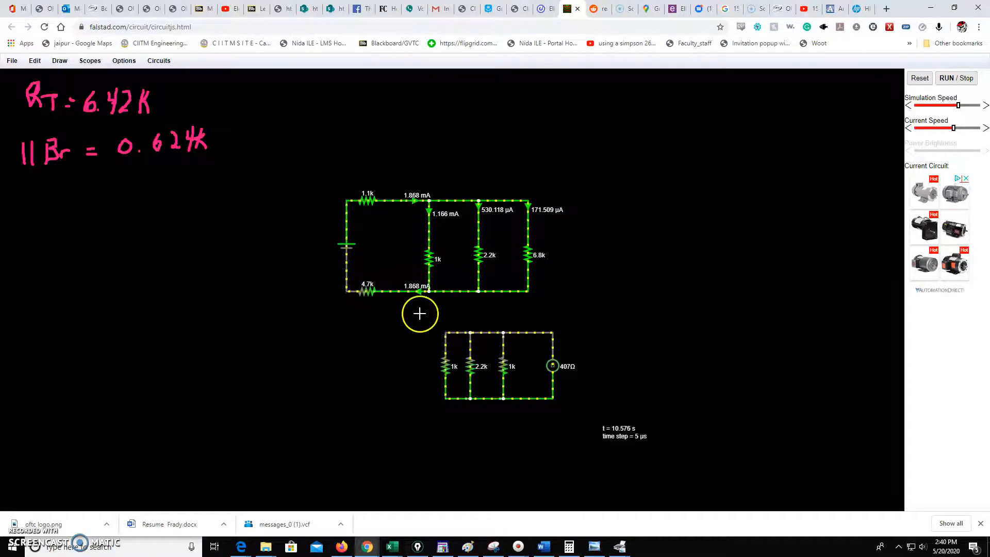
Step: Set the third parallel resistor's resistance to 6.8k
right_click(505, 367)
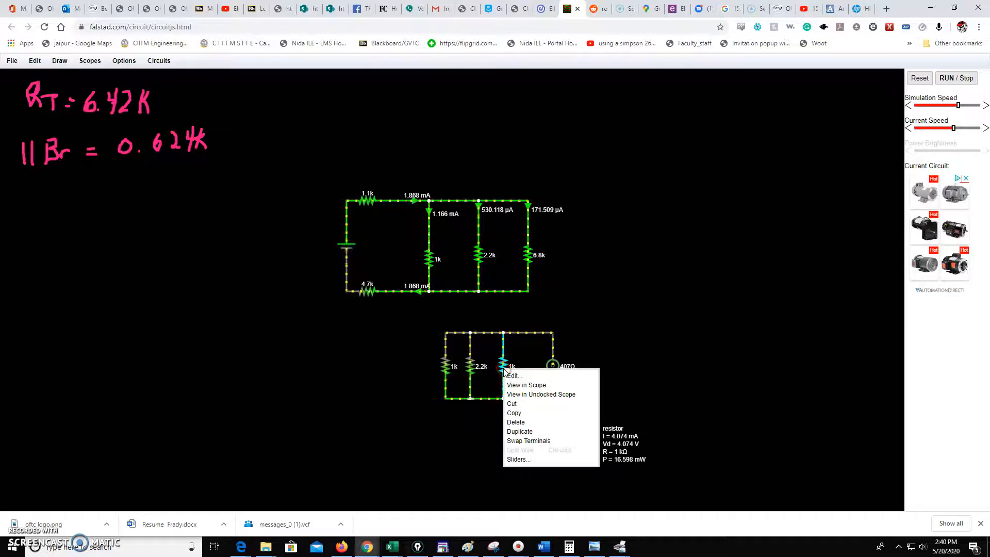
left_click(526, 379)
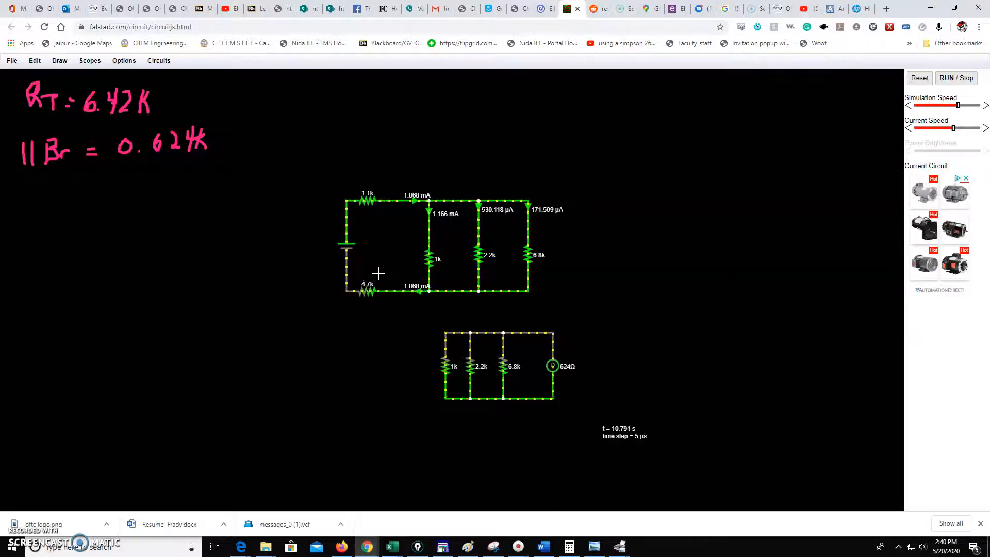
left_click(484, 260)
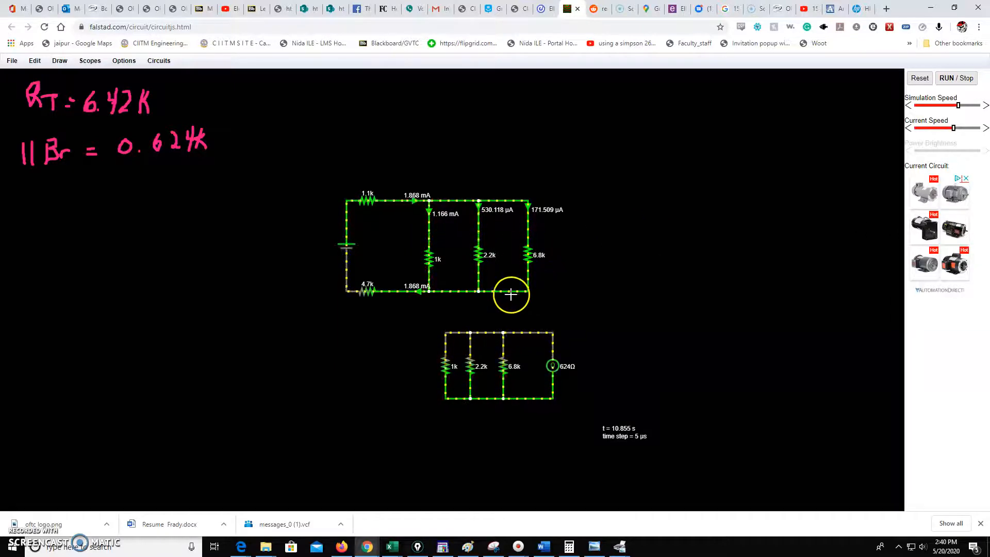
left_click_drag(429, 308, 569, 349)
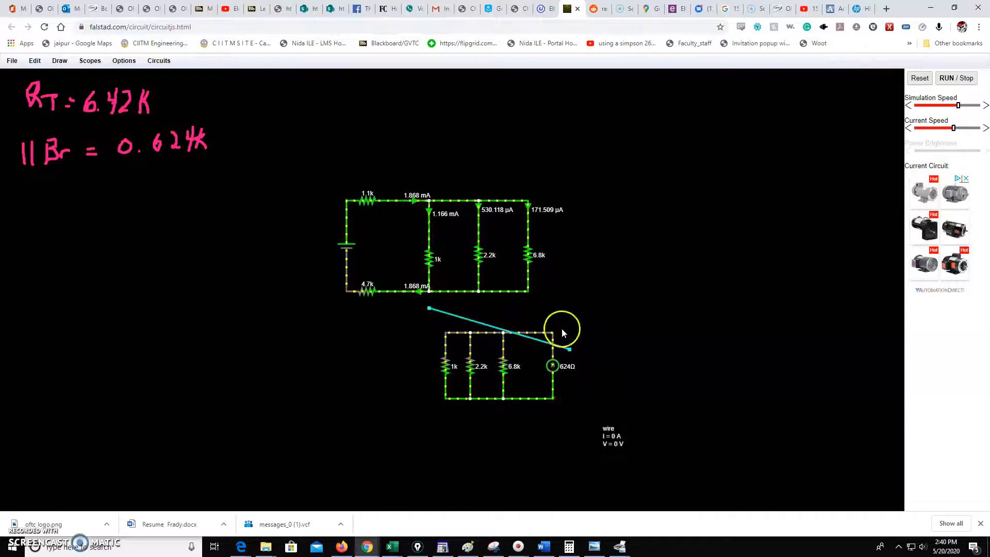
left_click(34, 61)
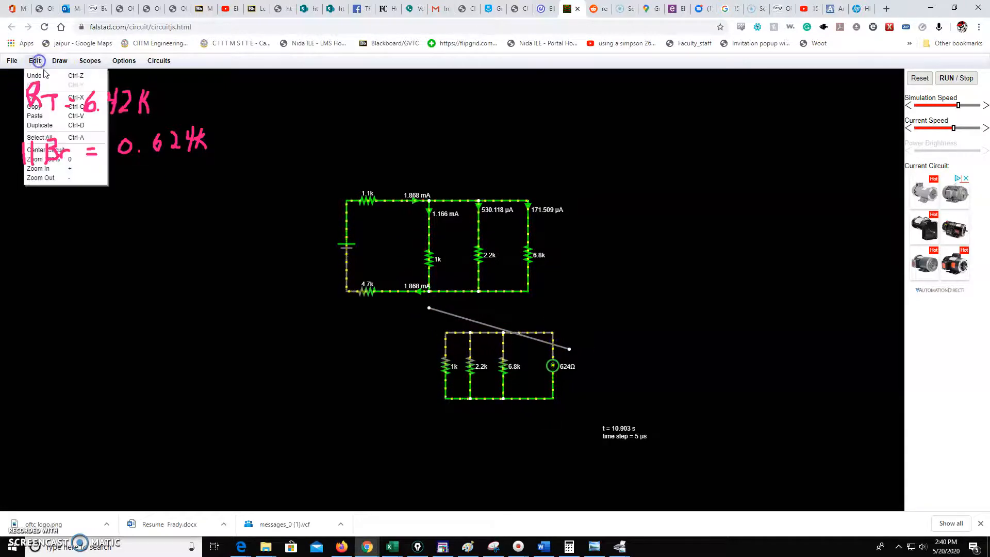
left_click(45, 76)
left_click_drag(424, 308, 606, 400)
right_click(534, 379)
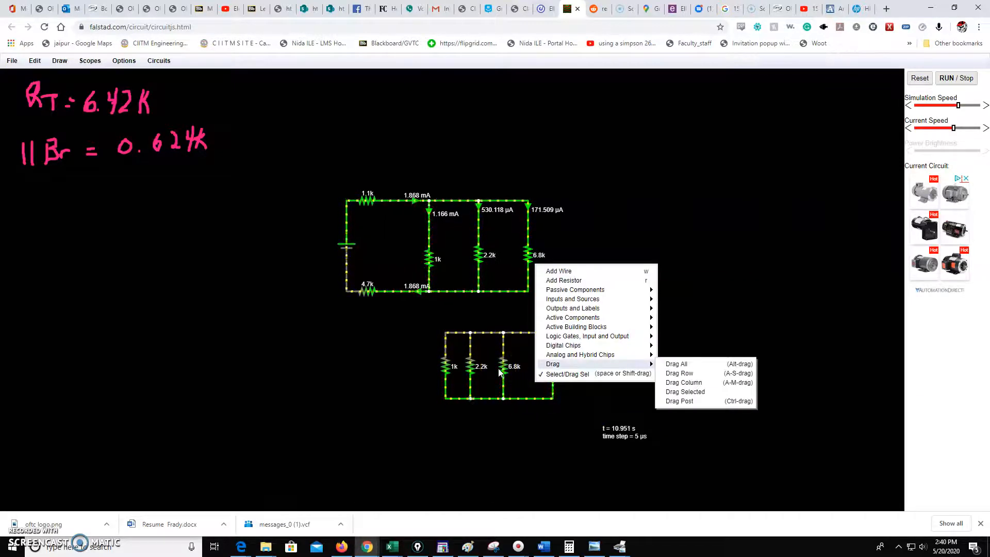
left_click(487, 360)
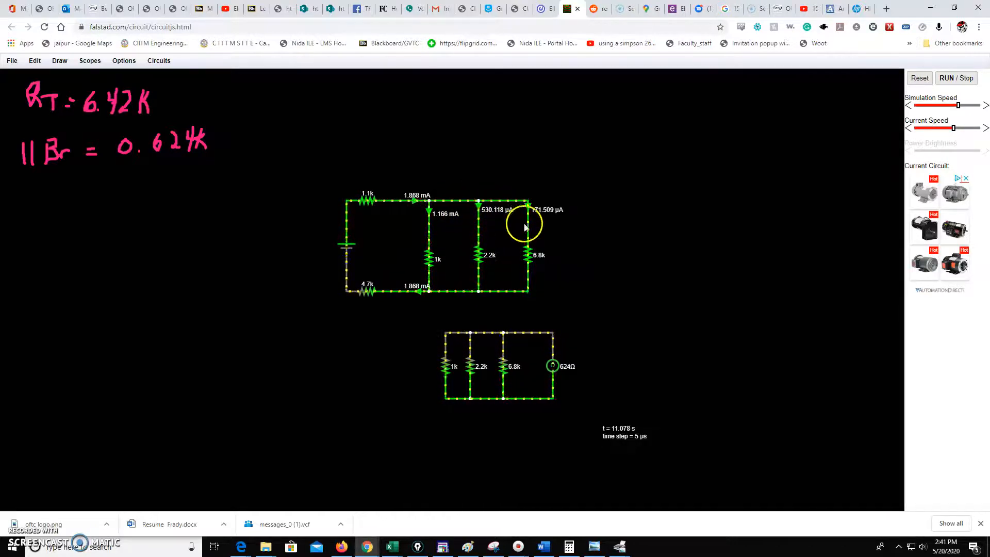
Step: Cut the top wire segments feeding the 2.2k and 6.8k branches in the original circuit
right_click(501, 204)
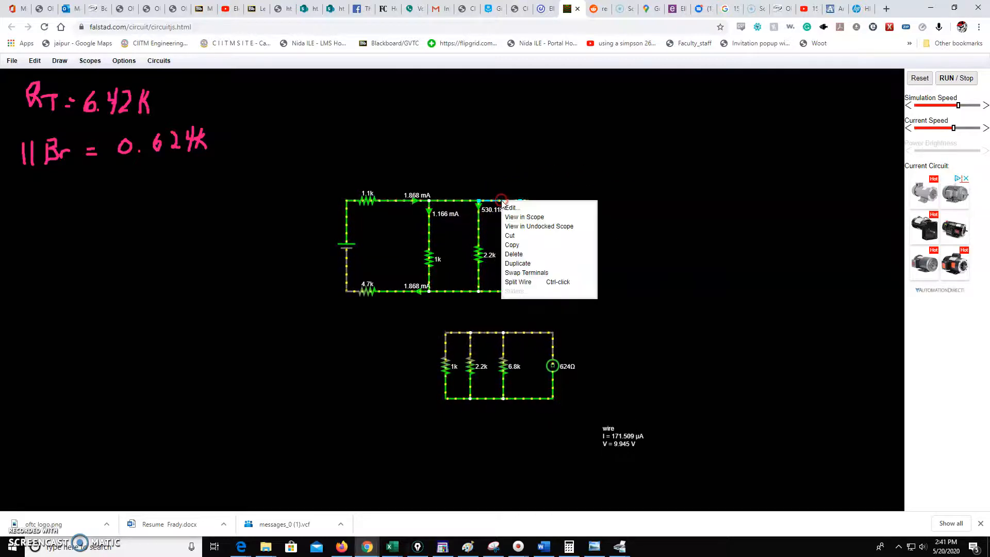
left_click(484, 234)
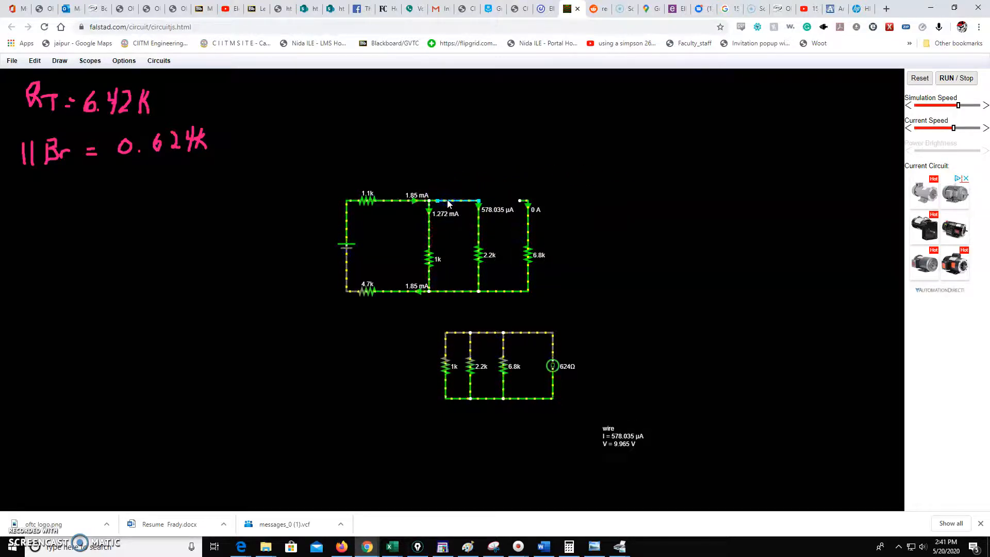
right_click(448, 203)
left_click(467, 236)
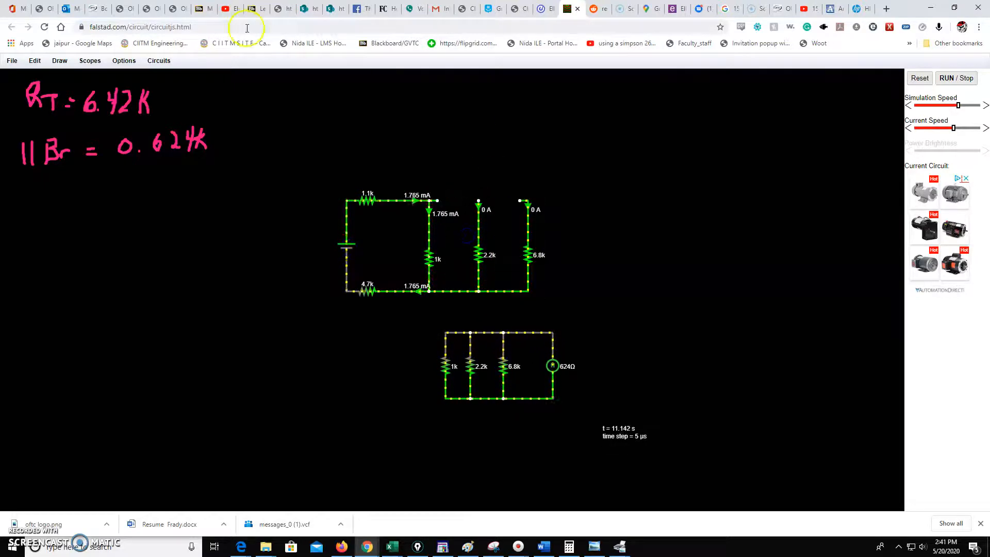
Step: Insert ammeters into the gaps in the top wire ahead of the 2.2k and 6.8k branches
left_click(58, 62)
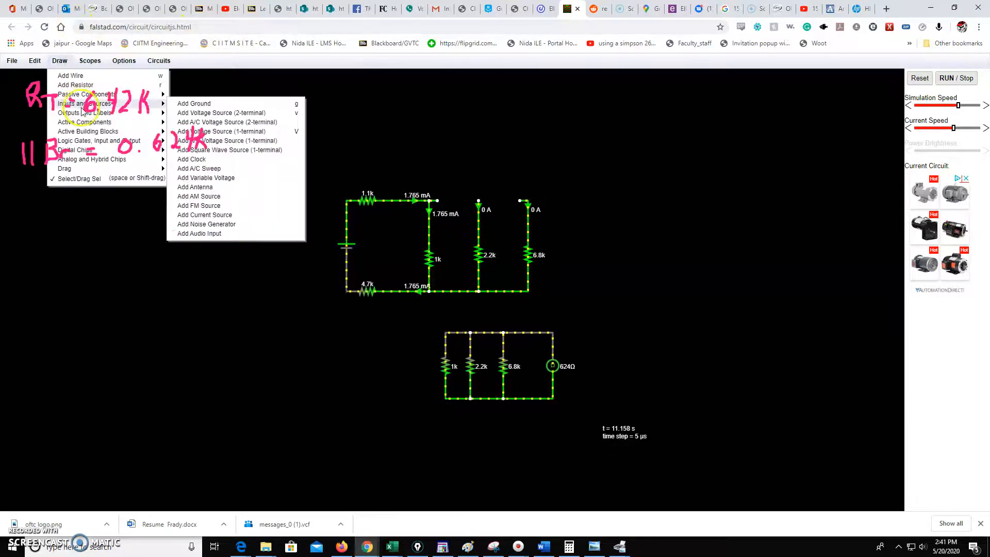
mouse_move(149, 122)
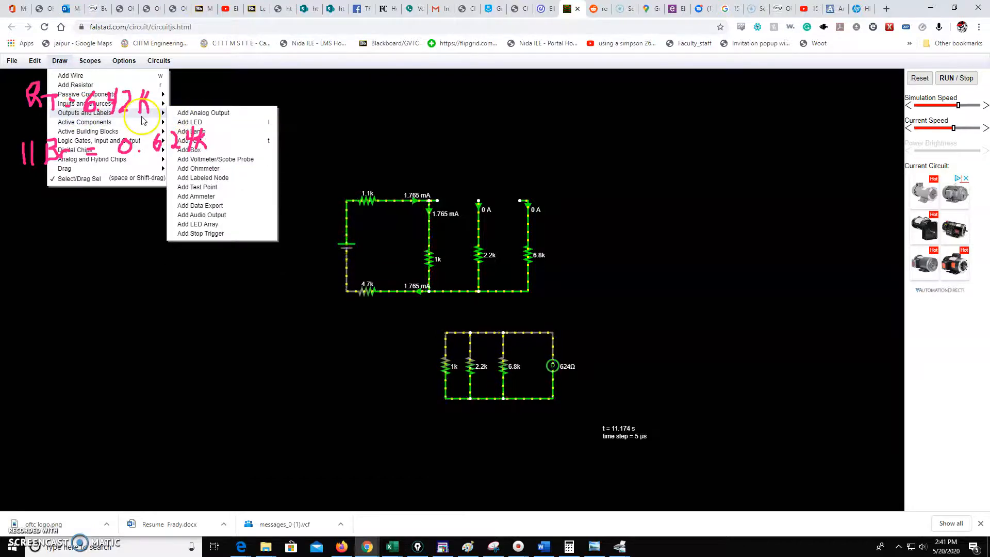
left_click(221, 205)
mouse_move(482, 205)
left_mouse_down()
mouse_move(438, 201)
mouse_move(528, 200)
left_mouse_up()
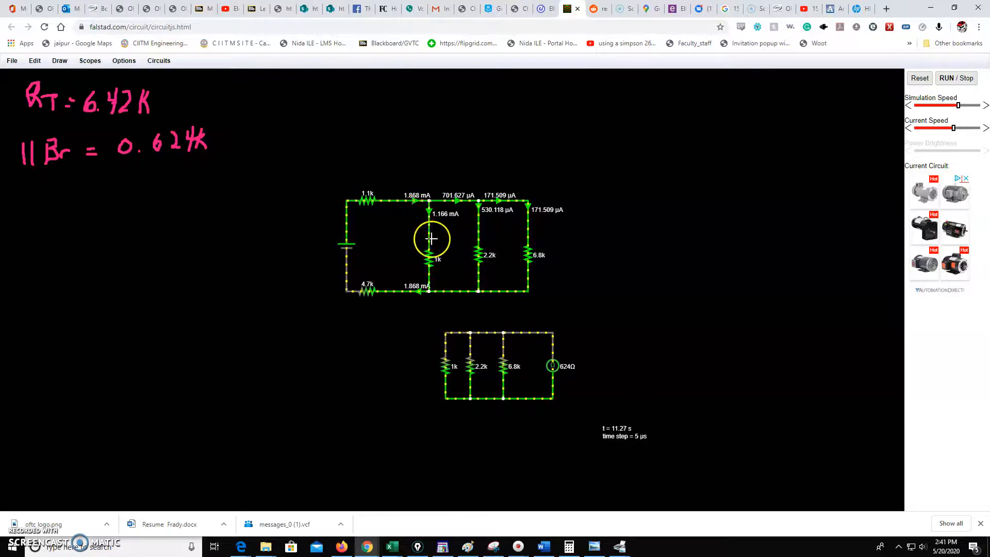
mouse_move(431, 239)
left_click(451, 203)
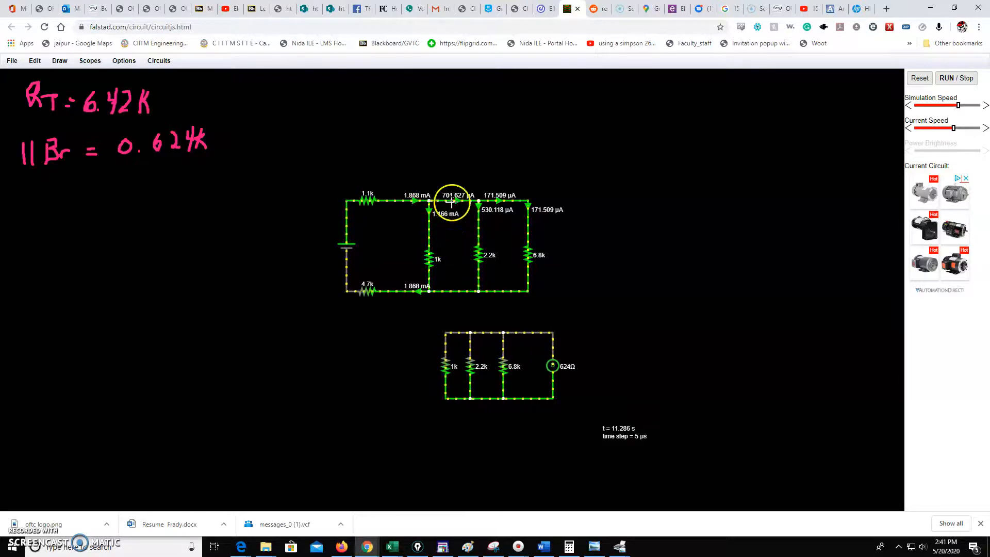